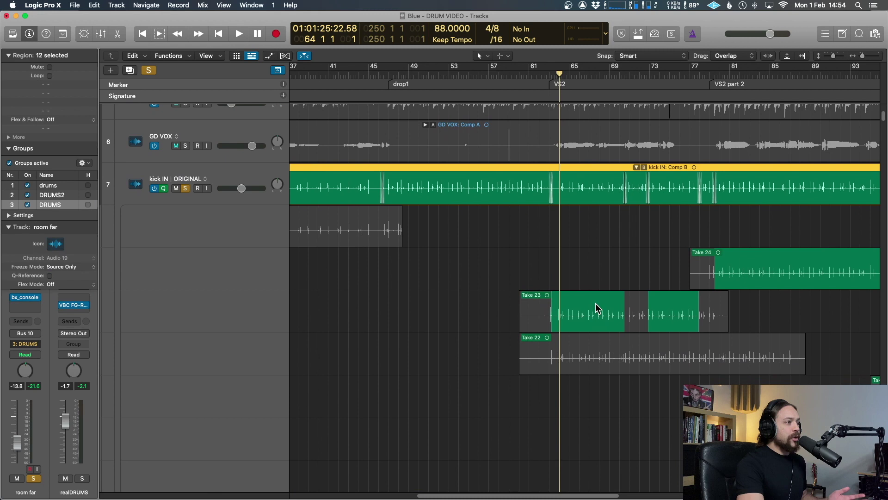
Scroll the Tracks area so every drum track from kick IN to tom2 is visible
scroll(595, 307, right, 3)
scroll(600, 303, up, 2)
scroll(599, 304, left, 2)
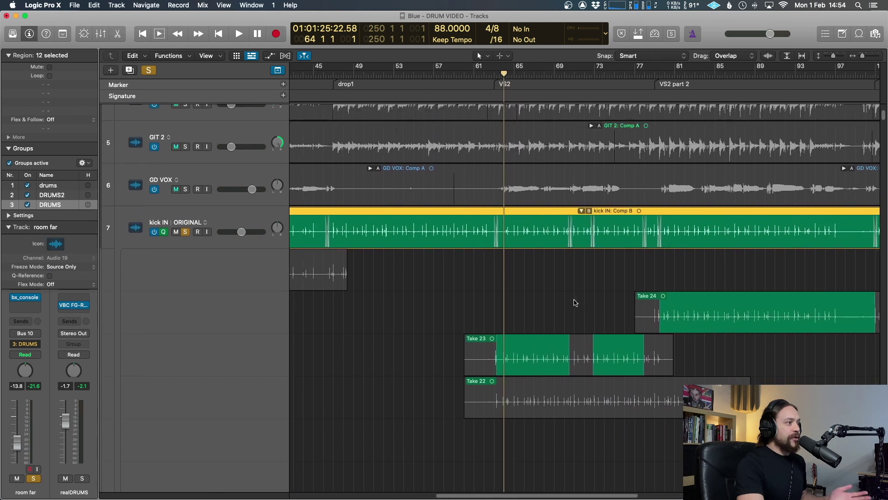
scroll(575, 301, right, 3)
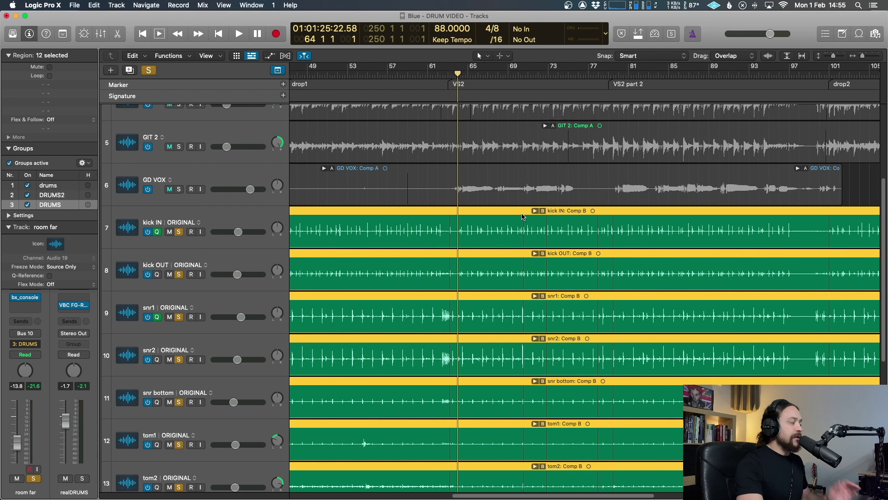
Create a new track alternative on the drum tracks and name it FLAT
key(super+Left)
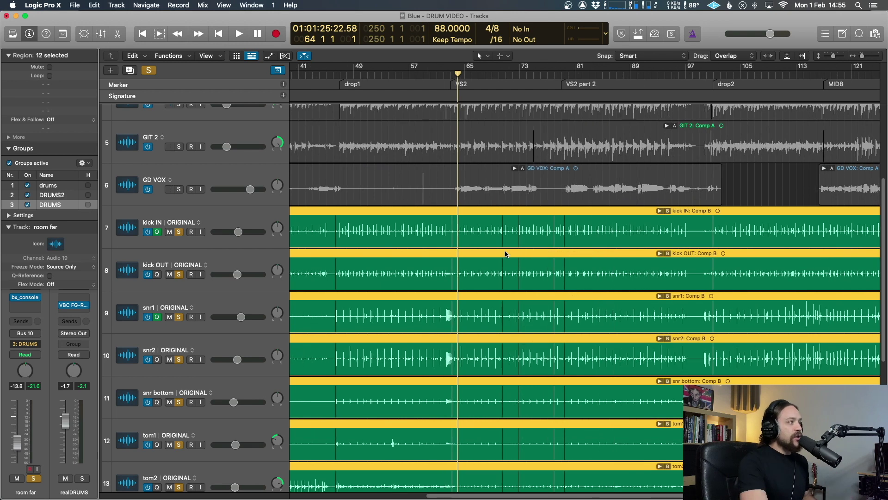
click(199, 223)
click(241, 236)
double_click(168, 221)
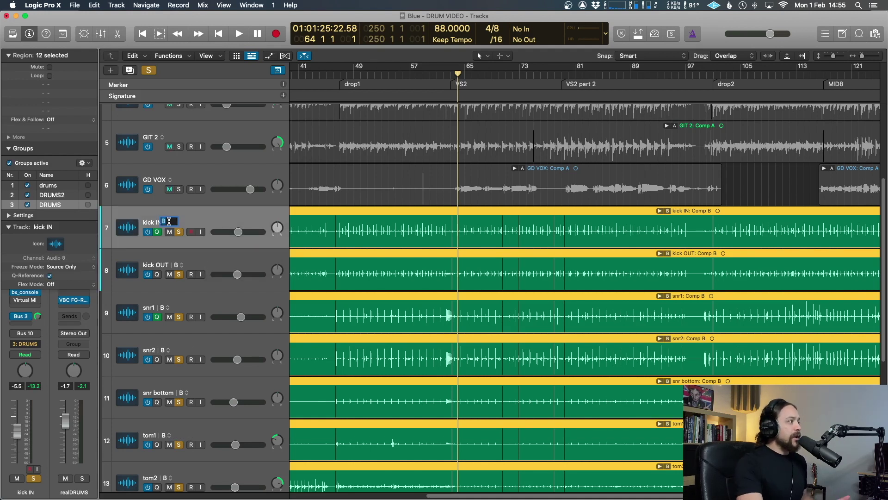
text(FLAT)
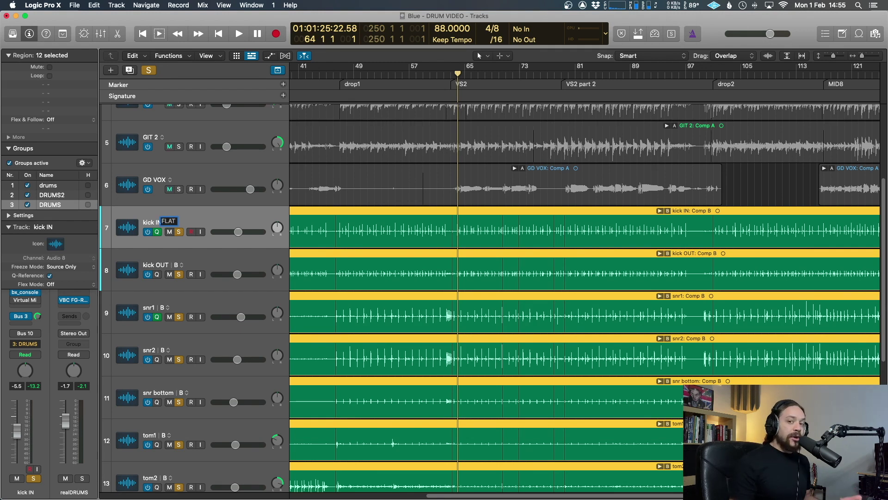
key(Return)
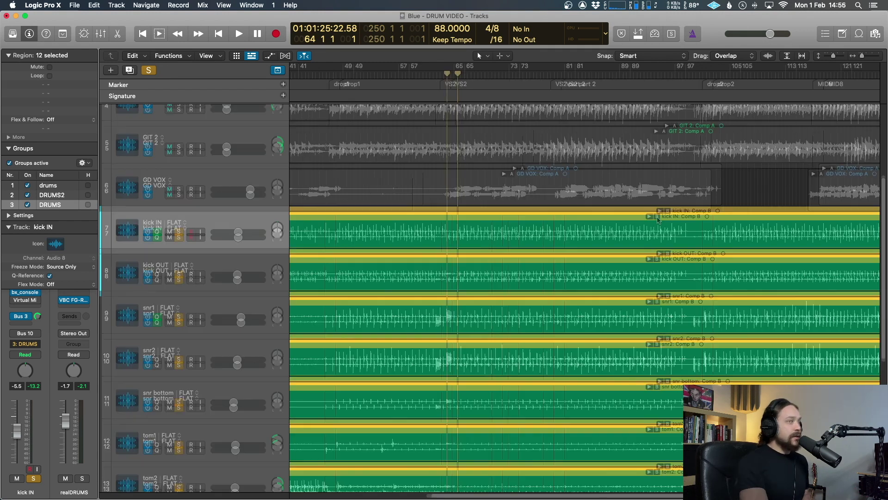
Flatten and merge the kick IN comp takes into merged regions
click(656, 216)
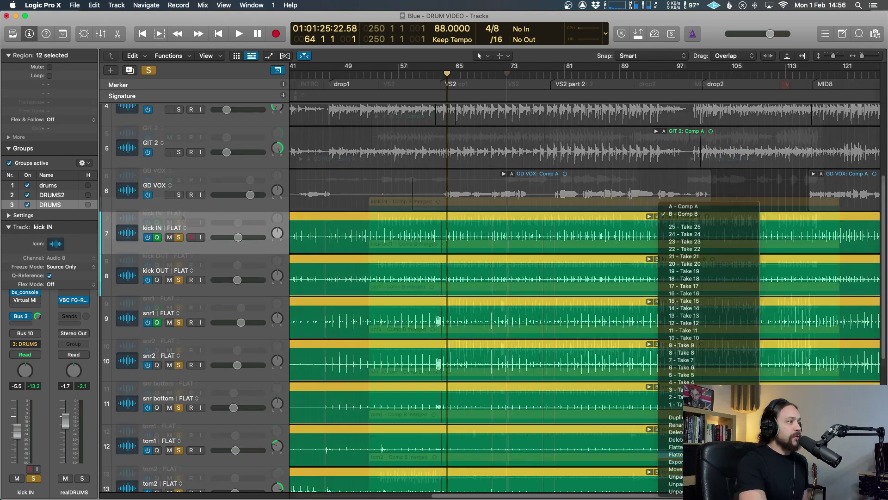
click(675, 454)
key(z)
Duplicate the flattened alternative and name the copy FLEX
click(184, 214)
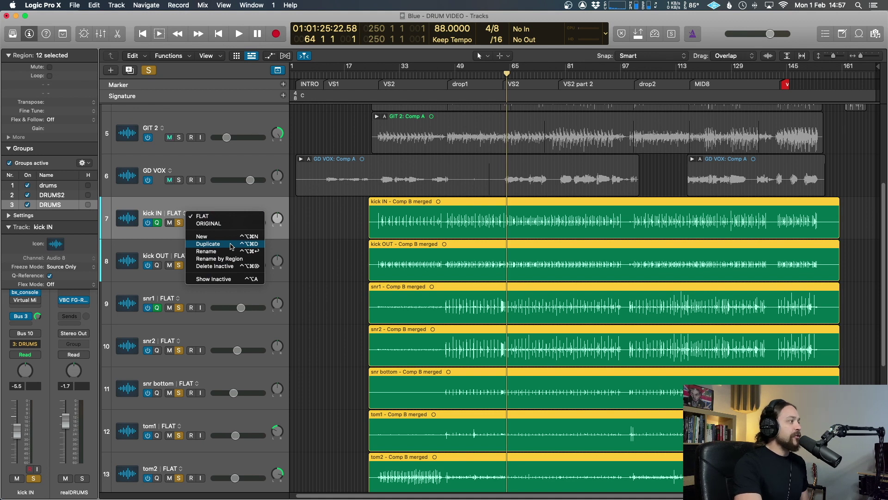
click(230, 243)
double_click(169, 212)
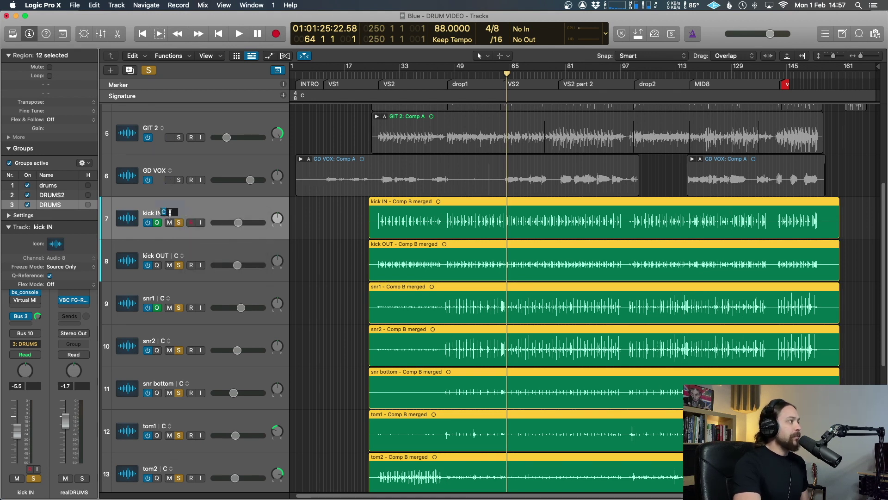
text(FLEX)
key(Return)
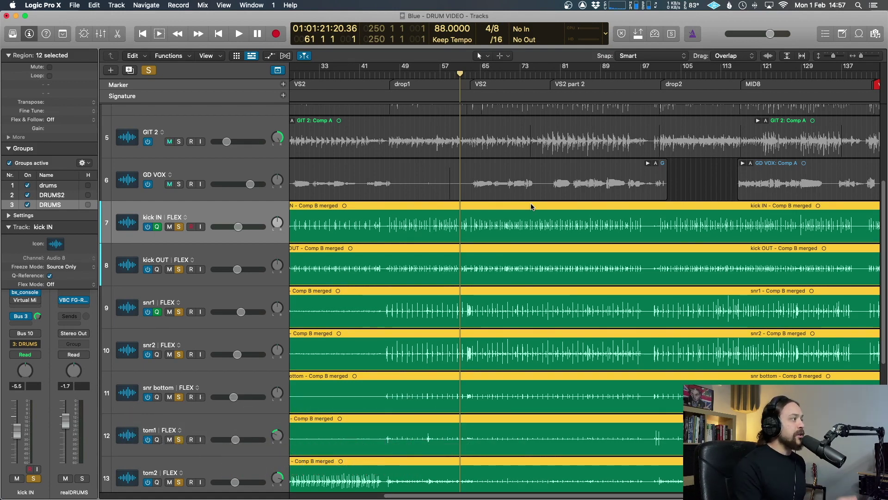
scroll(530, 210, down, 1)
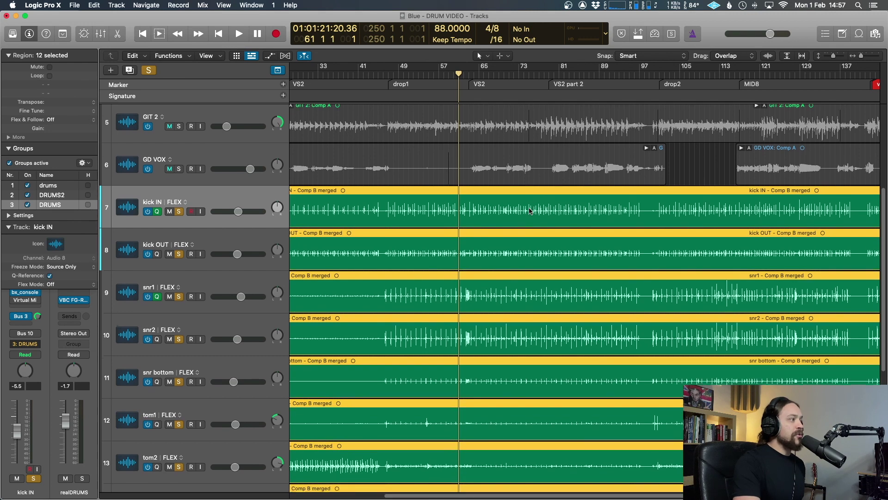
In the Mixer, keep kick IN on the DRUMS group and enable Quantize-Locked (Audio) in Group Settings
key(super+2)
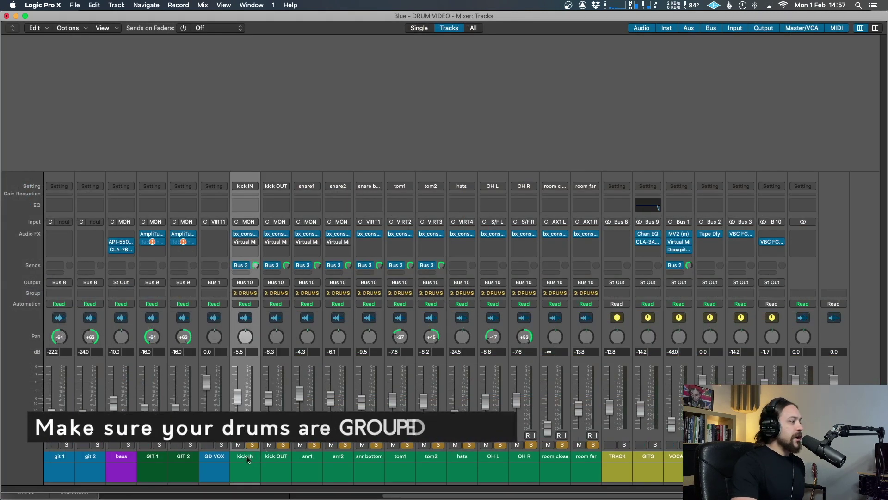
click(247, 293)
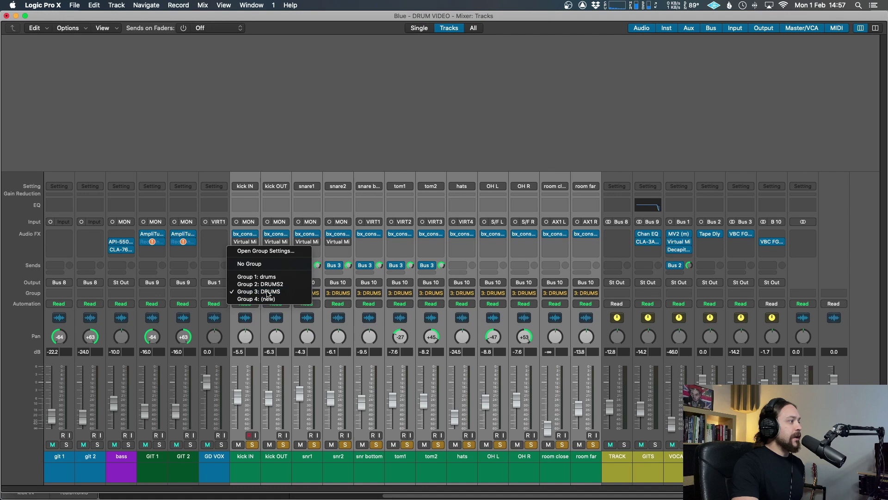
click(257, 291)
click(268, 293)
click(299, 251)
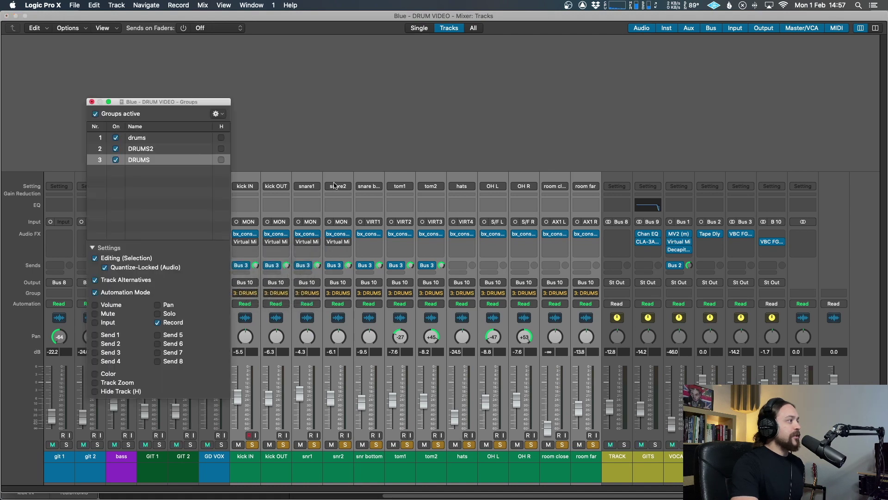
drag(182, 99, 254, 65)
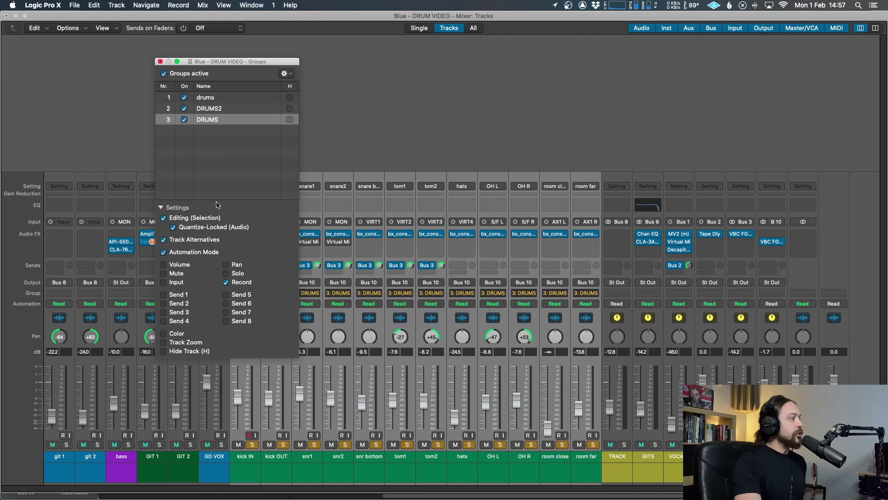
click(172, 227)
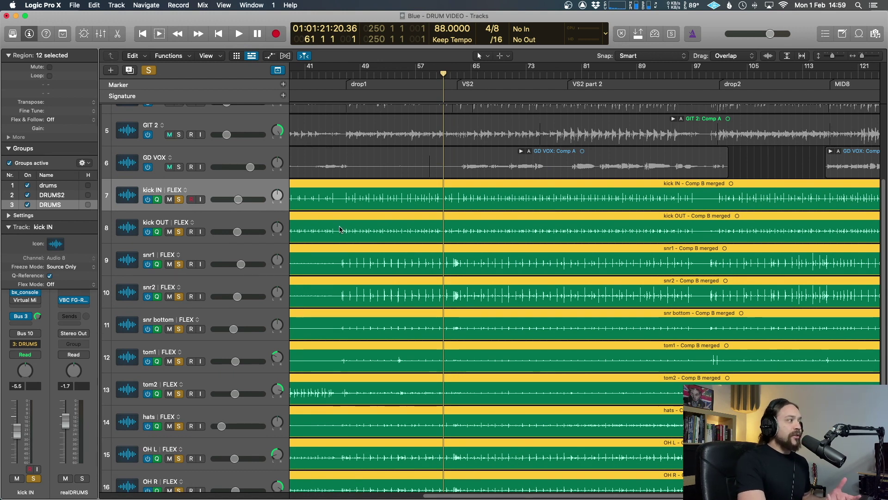
Turn off Q-Reference on kick OUT, snr2, snr bottom and tom1
scroll(341, 229, down, 1)
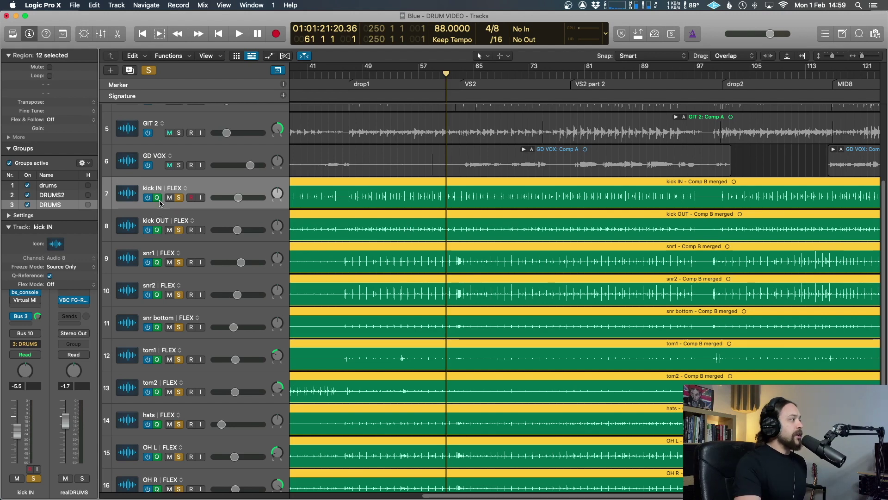
click(157, 230)
click(157, 295)
click(157, 327)
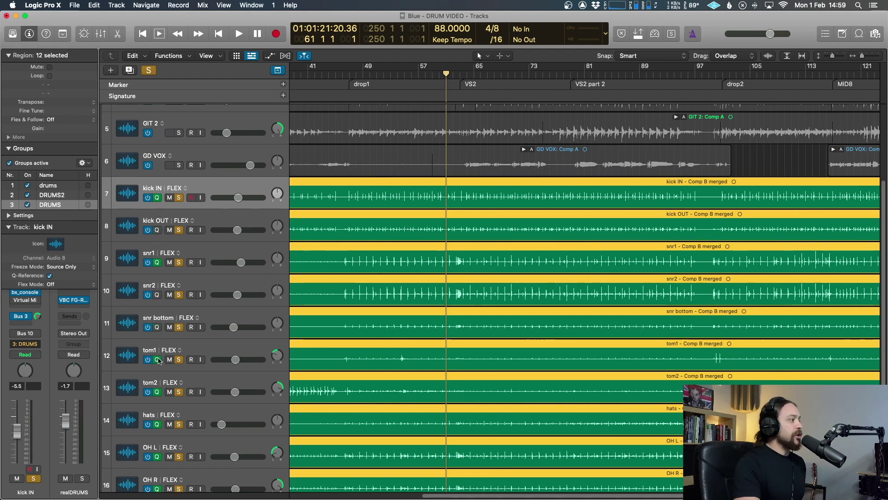
click(157, 360)
Turn off Q-Reference on tom2 and the two lower drum tracks
scroll(157, 365, down, 1)
click(158, 351)
click(157, 383)
click(157, 416)
scroll(160, 430, down, 2)
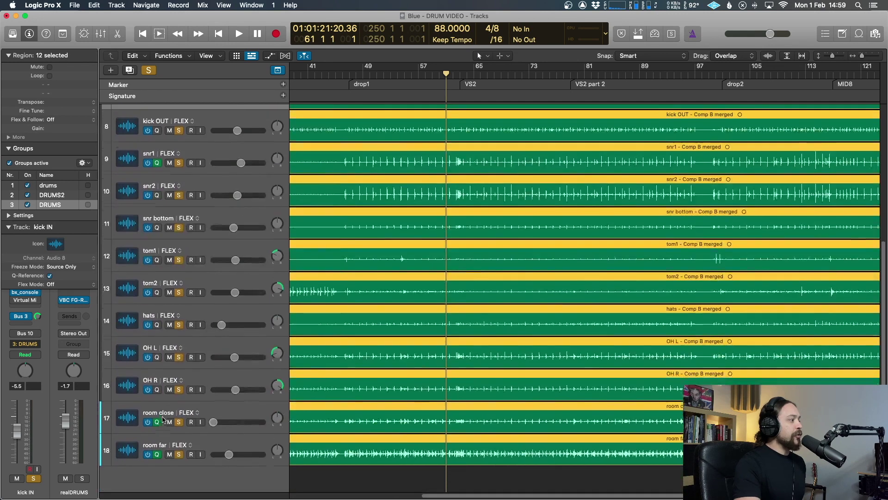
scroll(194, 254, up, 4)
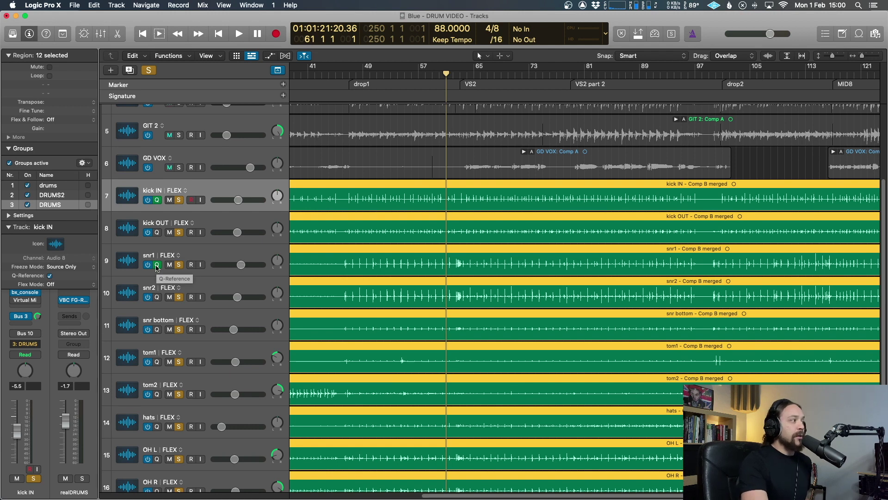
scroll(306, 255, up, 1)
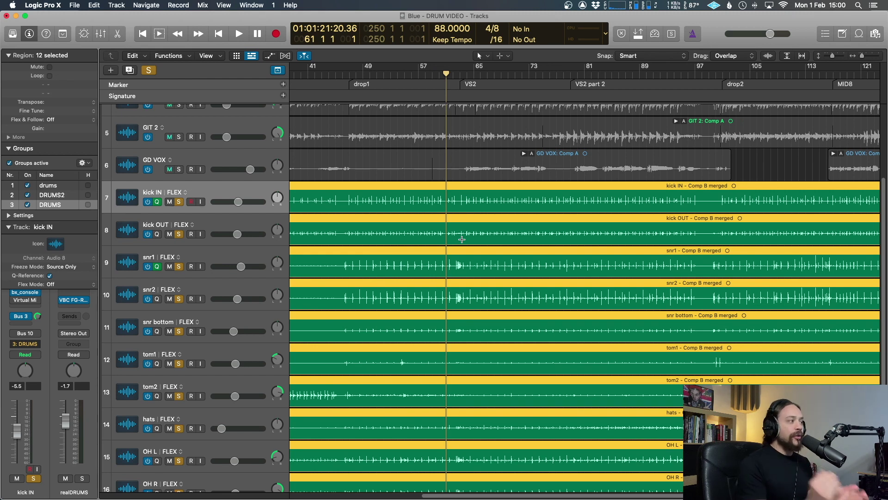
scroll(439, 236, right, 2)
scroll(412, 233, up, 1)
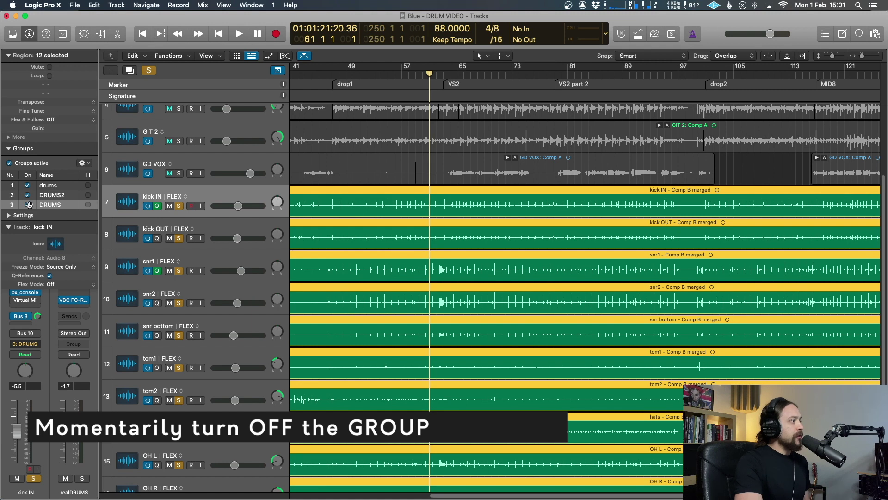
Switch the DRUMS group off, confirming it as disabled in the group settings window
click(28, 204)
click(28, 205)
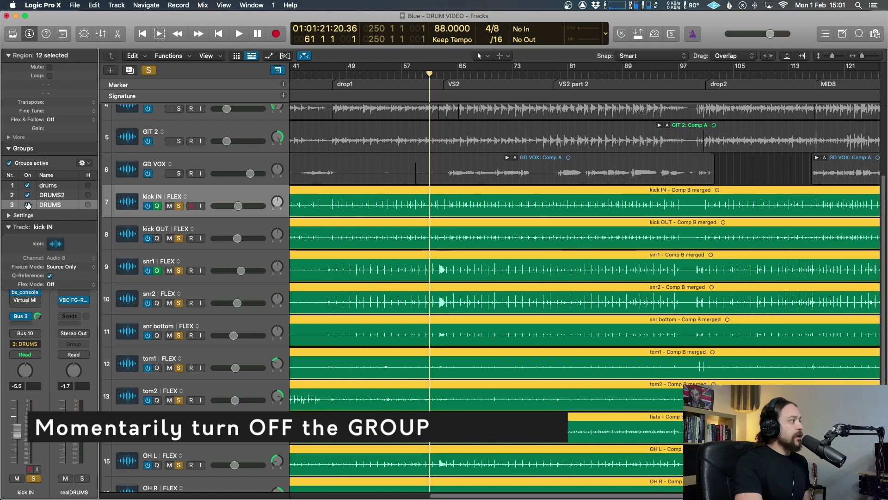
click(29, 205)
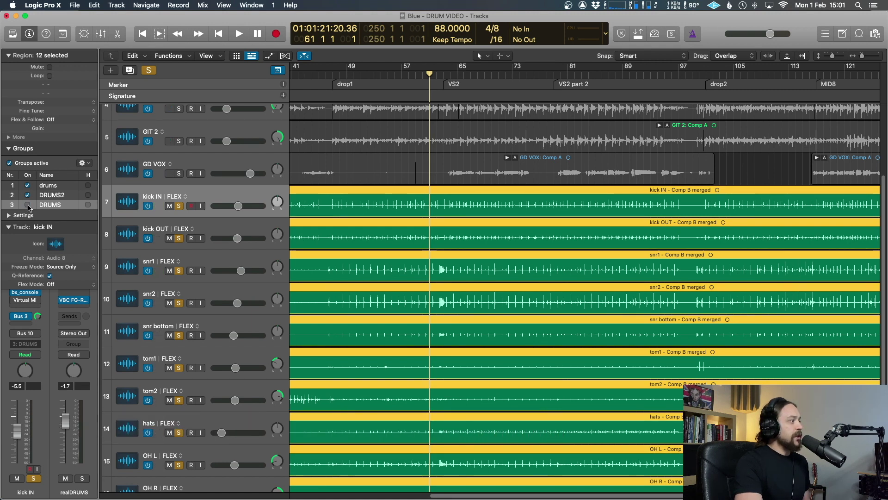
key(x)
click(250, 295)
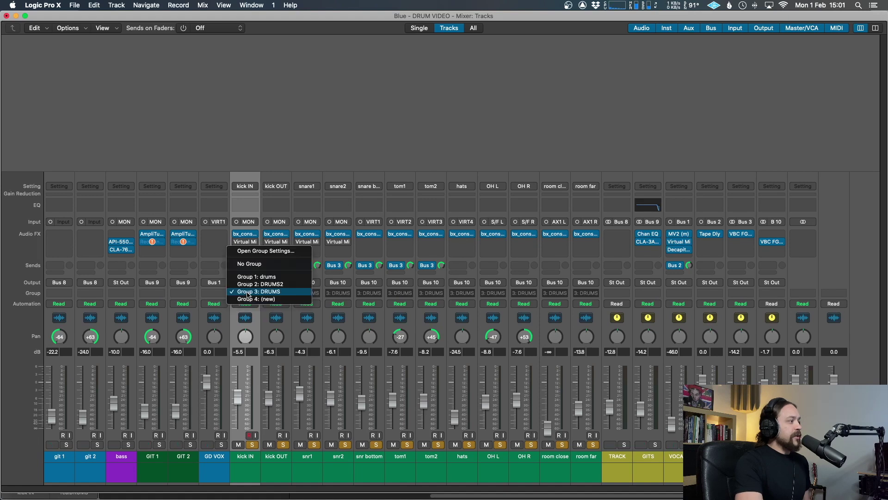
click(257, 250)
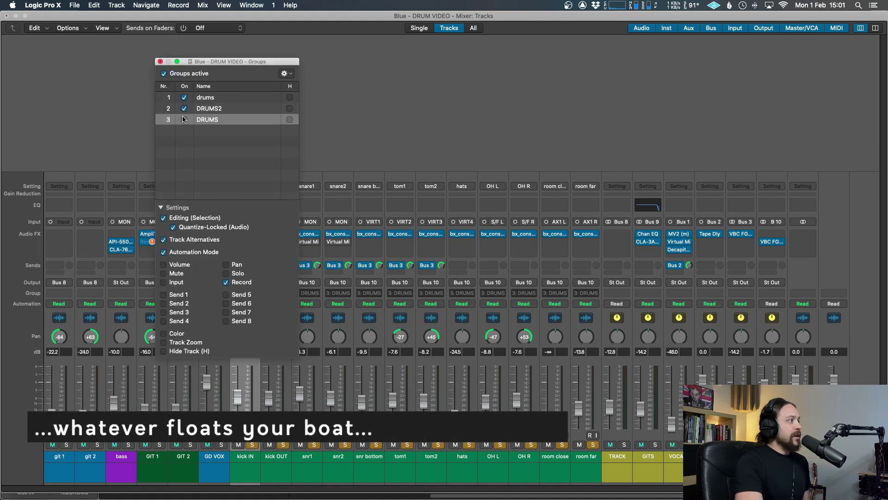
click(184, 120)
click(185, 121)
click(160, 62)
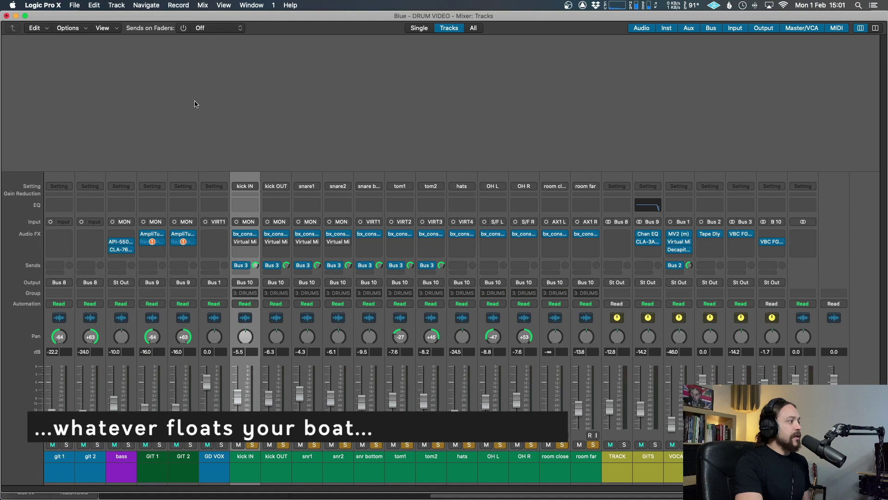
Back in the Tracks area, deselect all regions and select only the kick IN region
key(x)
scroll(354, 221, up, 3)
scroll(354, 220, left, 5)
click(375, 169)
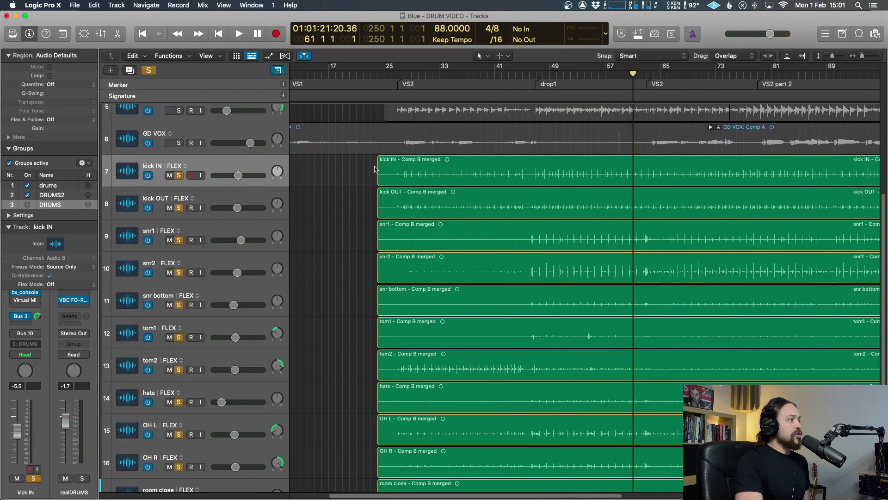
scroll(370, 167, right, 2)
click(375, 166)
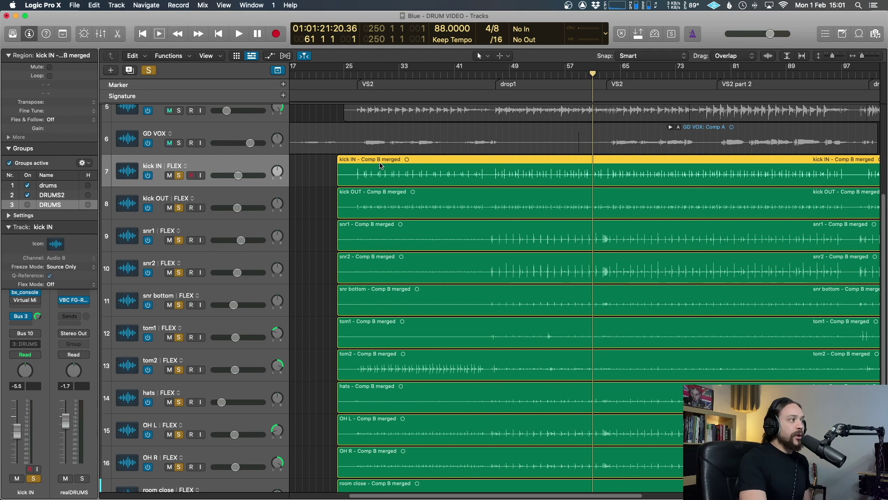
Open kick IN in the Audio File editor and run Detect Transients on it
double_click(396, 163)
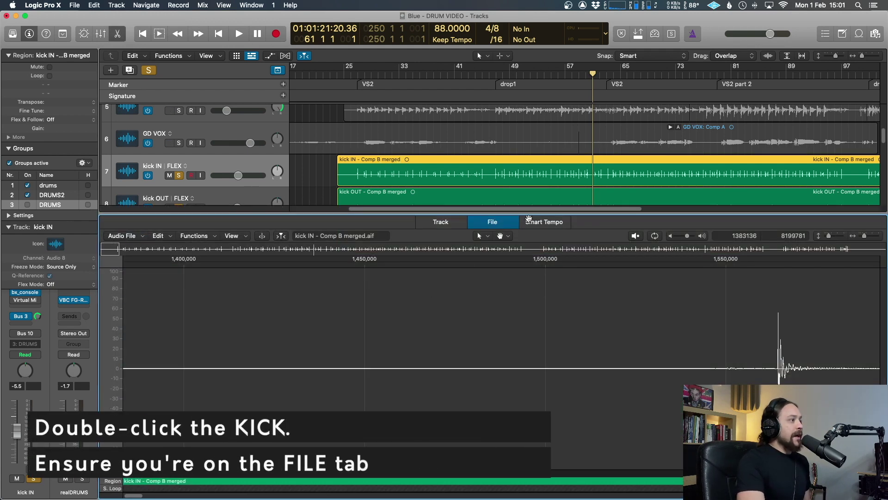
click(502, 223)
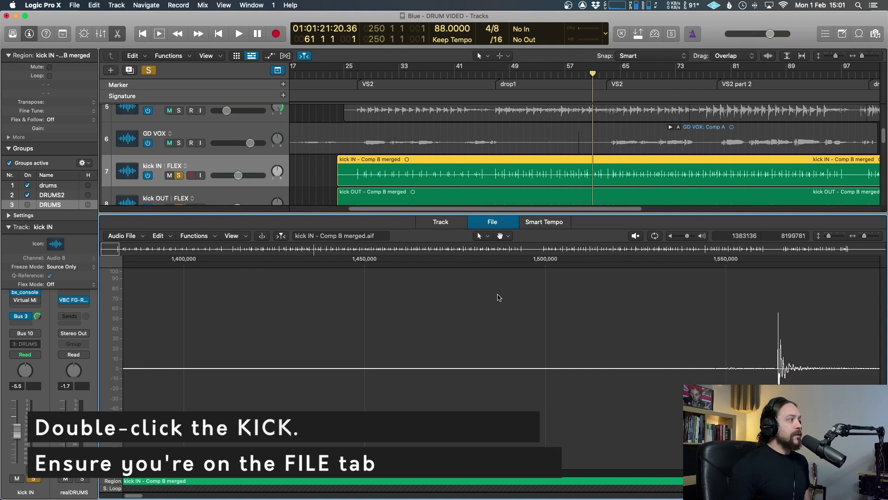
scroll(439, 324, down, 5)
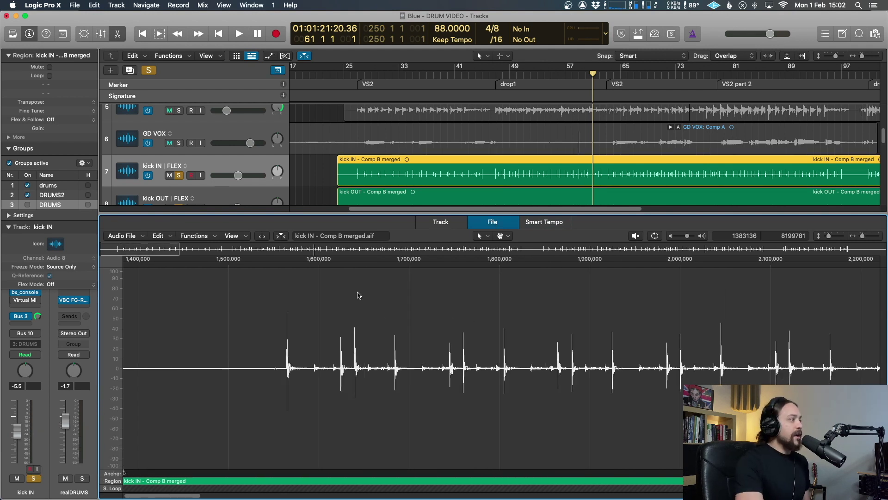
click(129, 237)
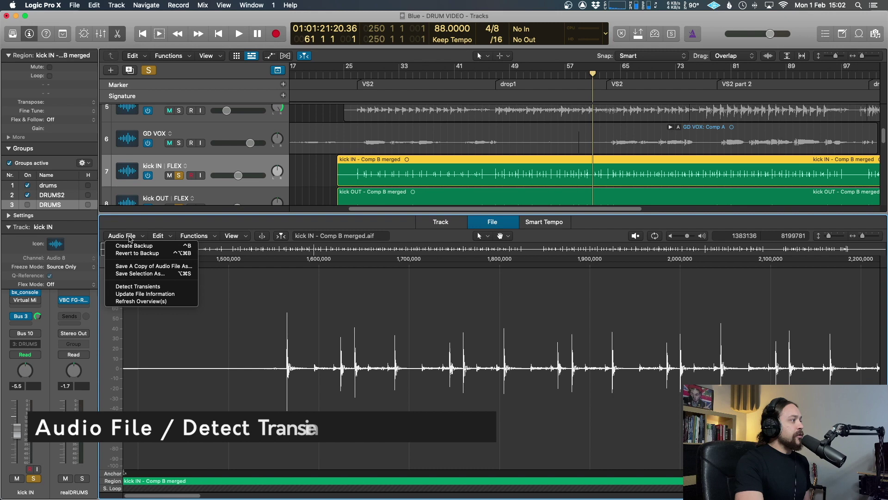
click(138, 286)
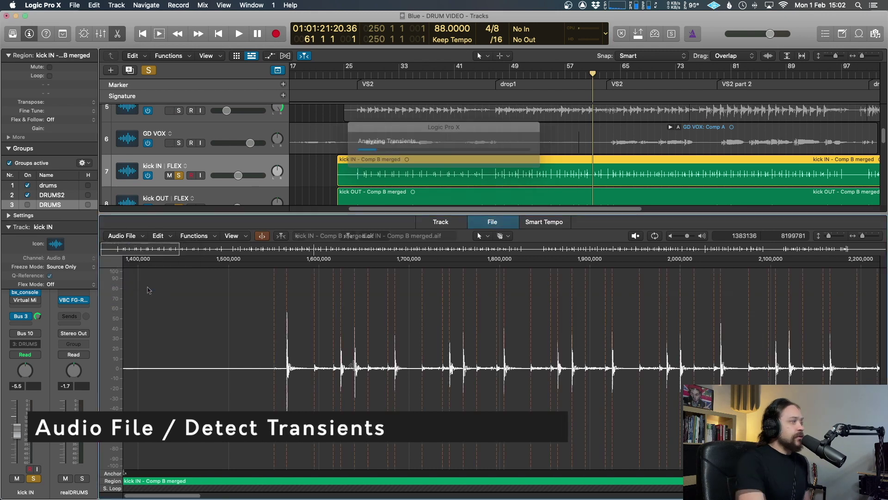
Review the kick transients and lower the detected marker count four times
scroll(358, 366, right, 10)
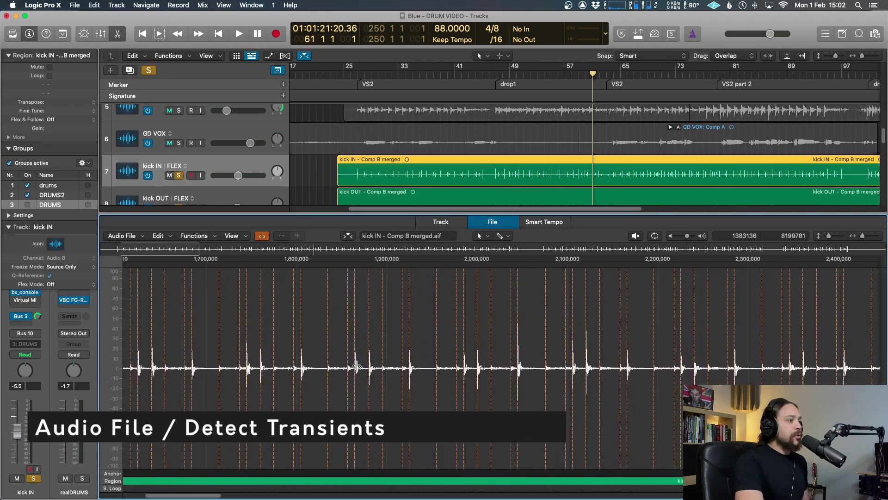
scroll(395, 358, right, 7)
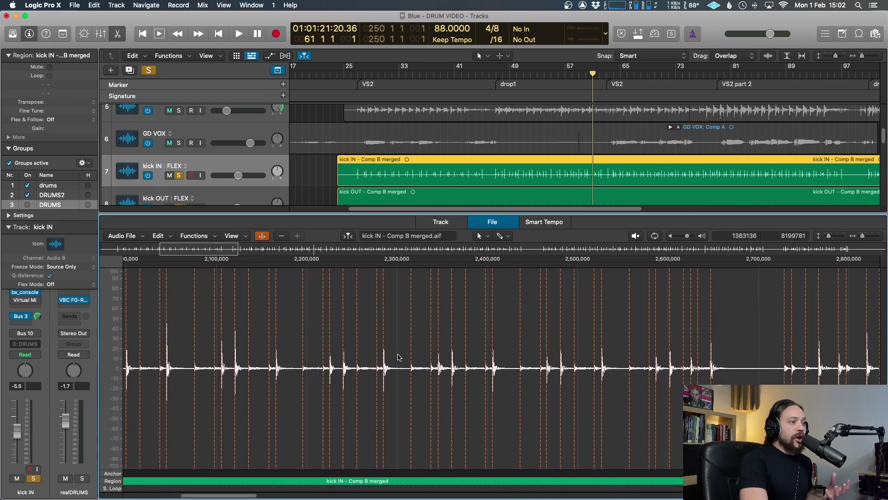
scroll(398, 356, right, 7)
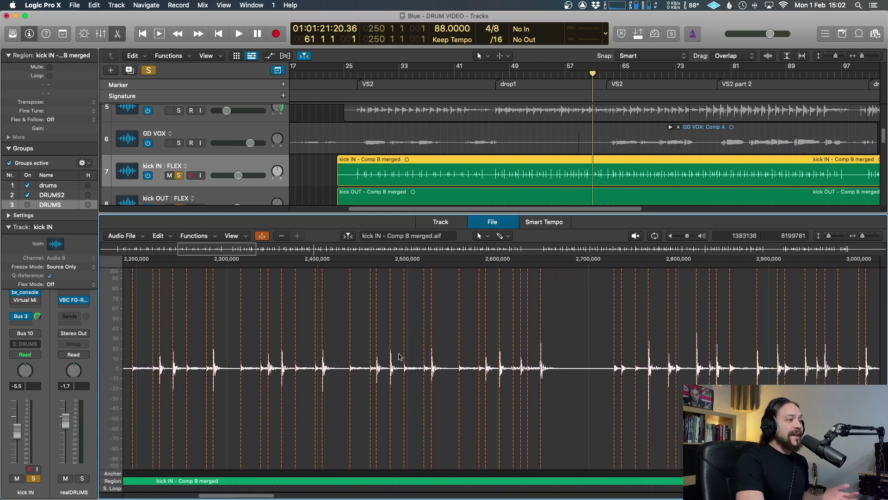
scroll(399, 357, right, 8)
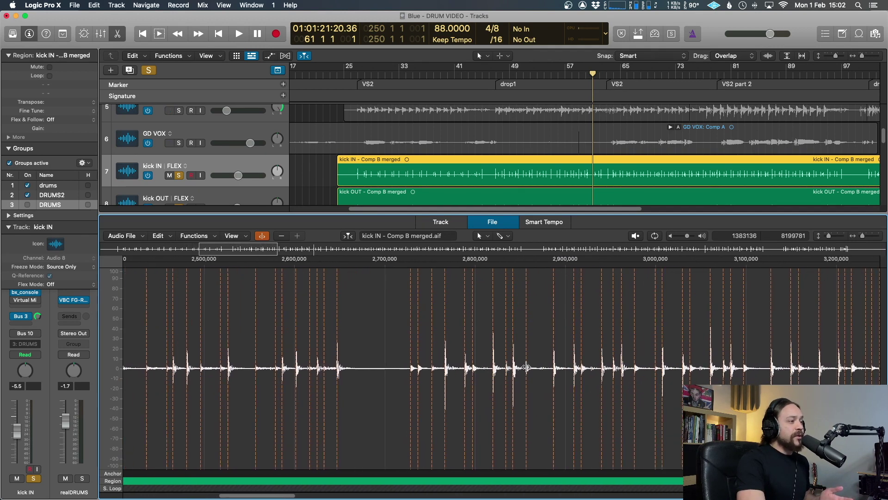
scroll(526, 367, right, 3)
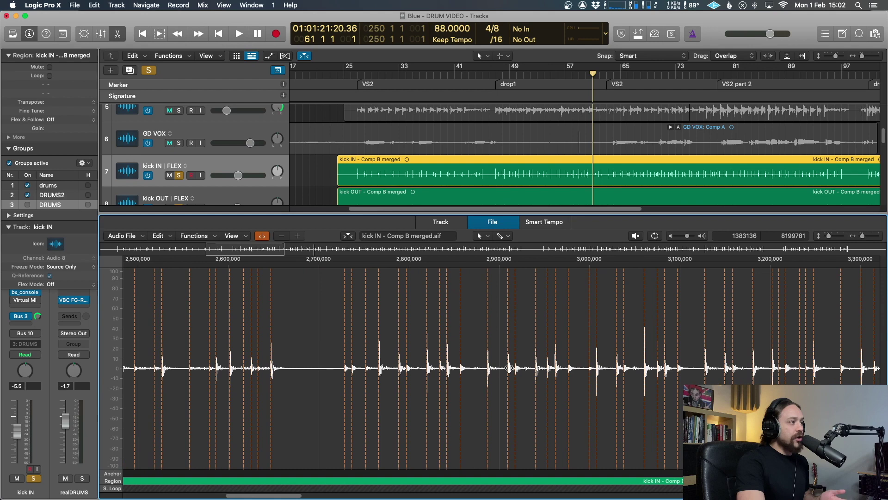
scroll(411, 348, left, 1)
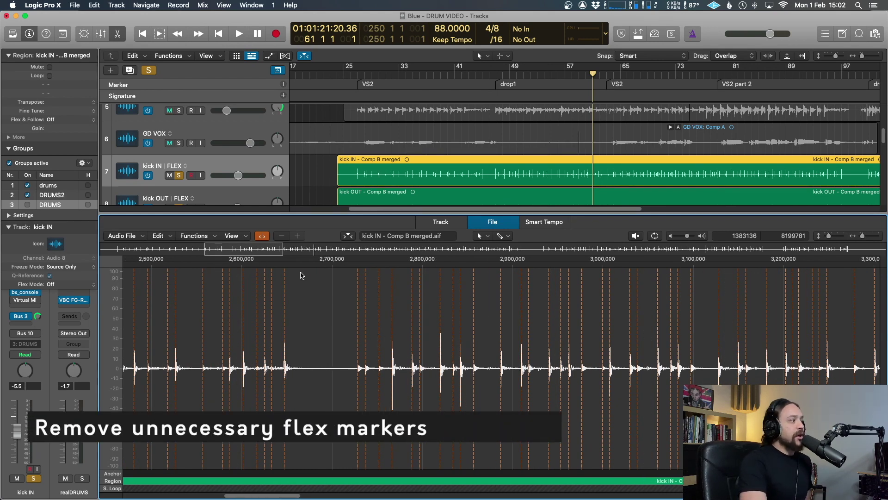
click(281, 236)
click(282, 237)
click(282, 238)
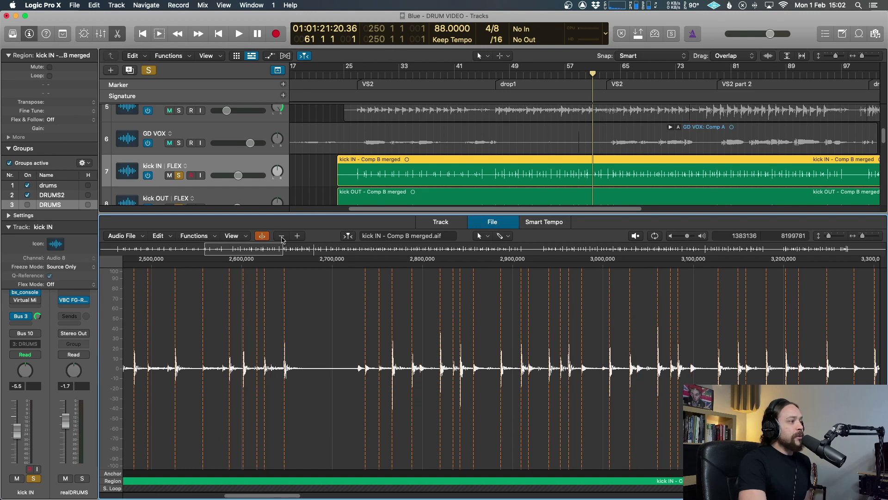
click(282, 238)
Delete the unneeded transient marker on the weak blip near 4,360,000
scroll(334, 357, left, 10)
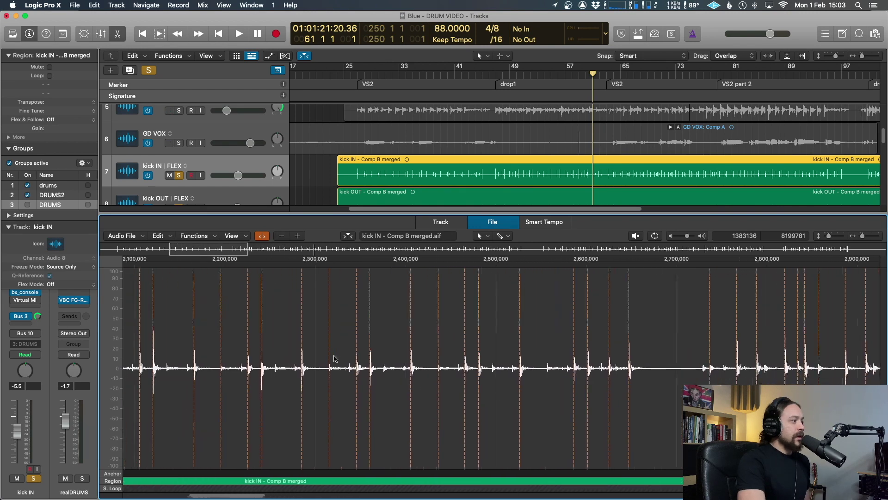
scroll(334, 358, left, 10)
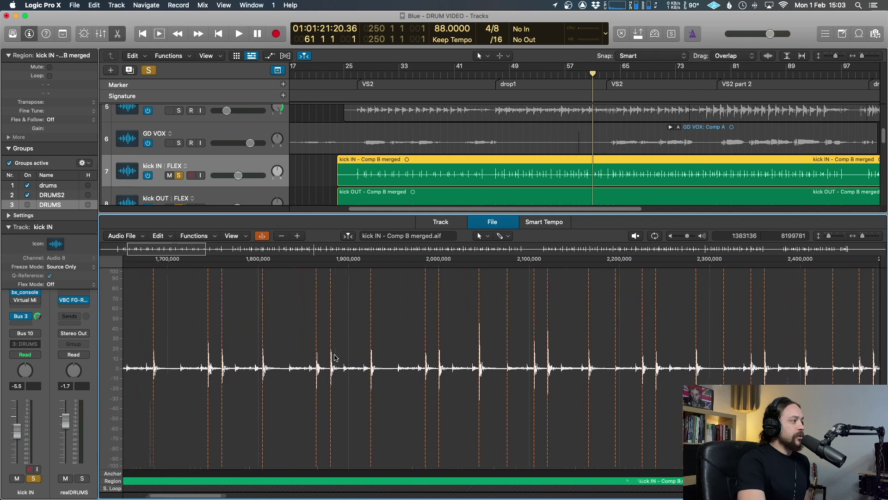
scroll(334, 357, right, 12)
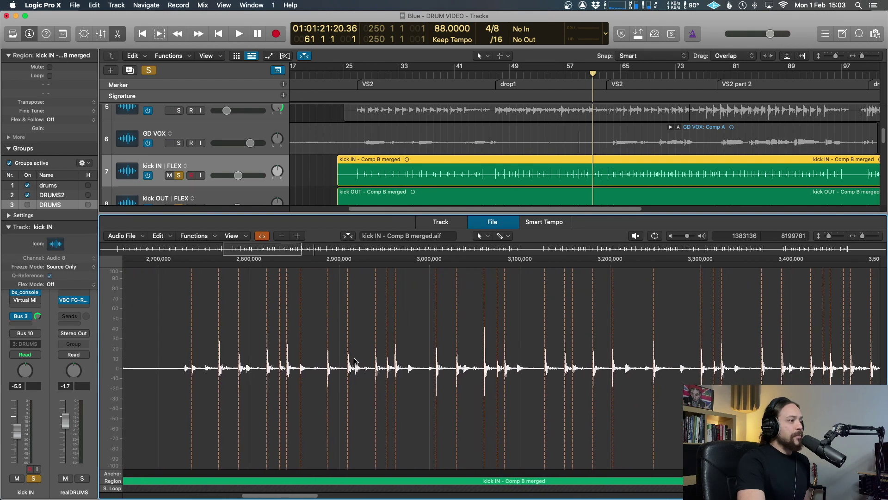
scroll(355, 361, right, 6)
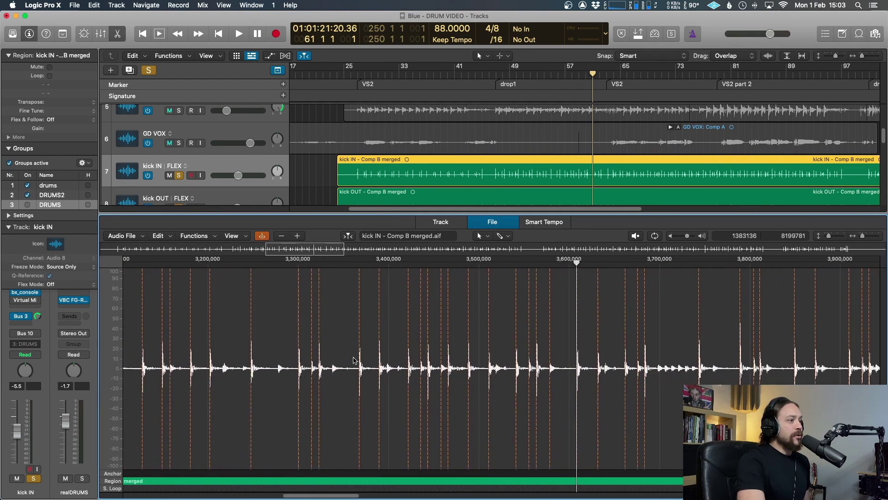
scroll(354, 360, right, 5)
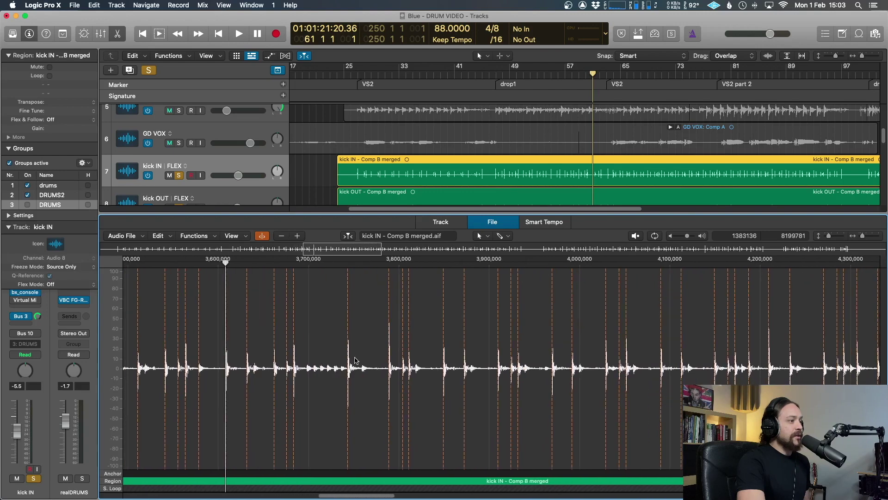
scroll(355, 361, right, 5)
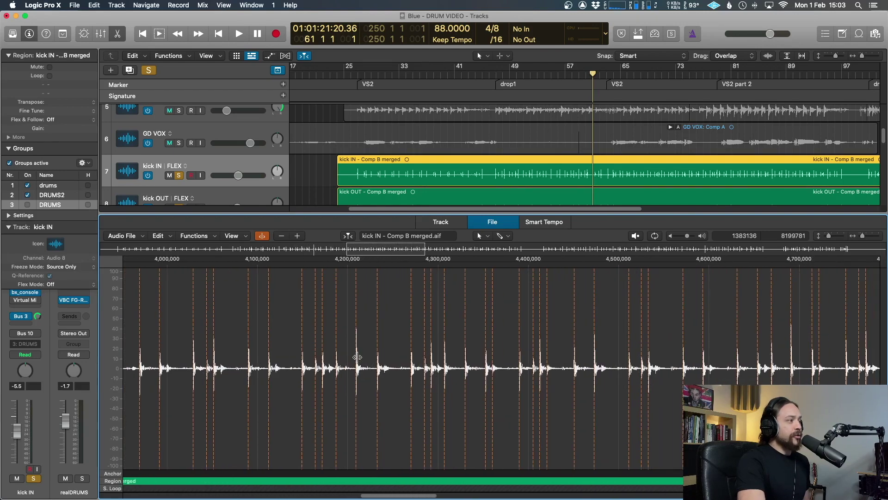
scroll(357, 356, up, 3)
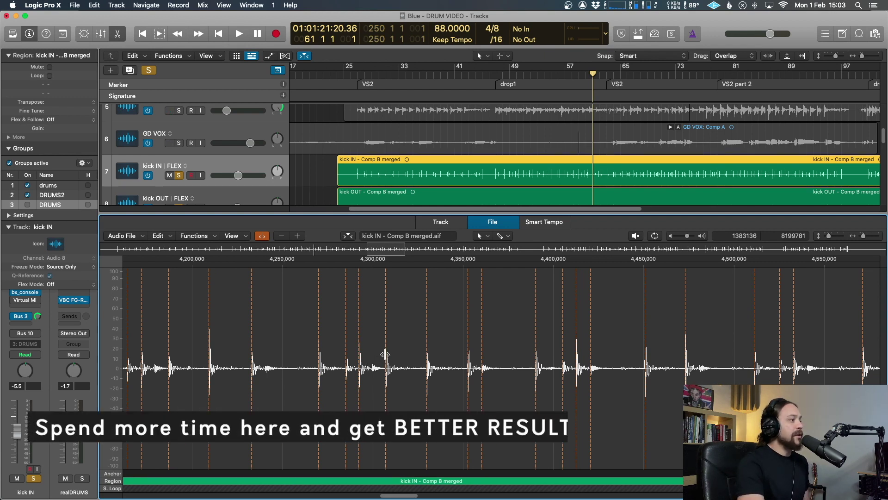
scroll(384, 357, up, 4)
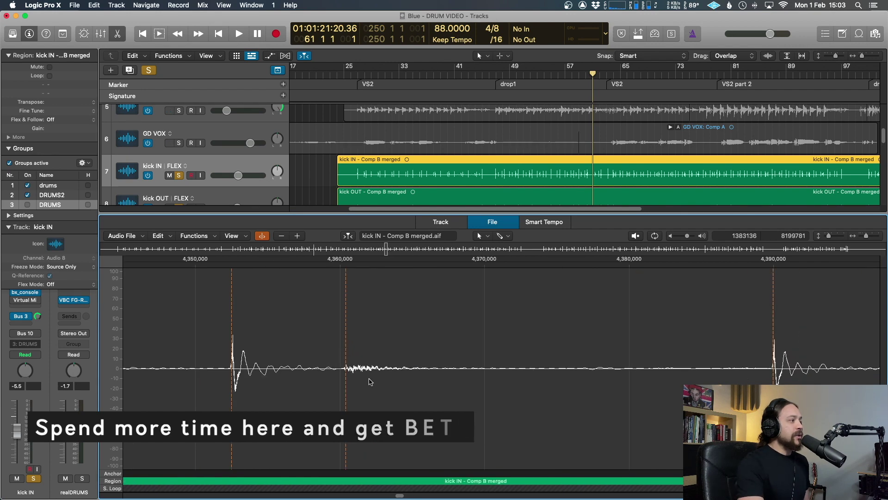
scroll(386, 357, up, 3)
scroll(388, 356, down, 3)
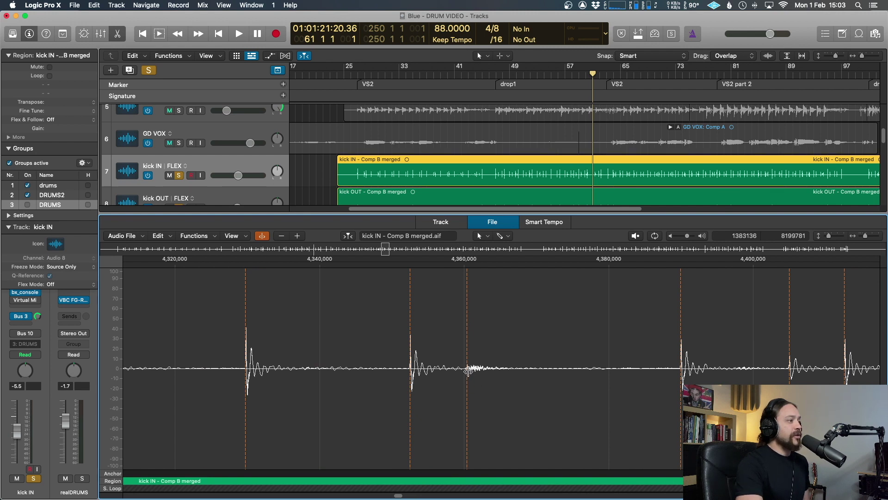
scroll(470, 303, left, 1)
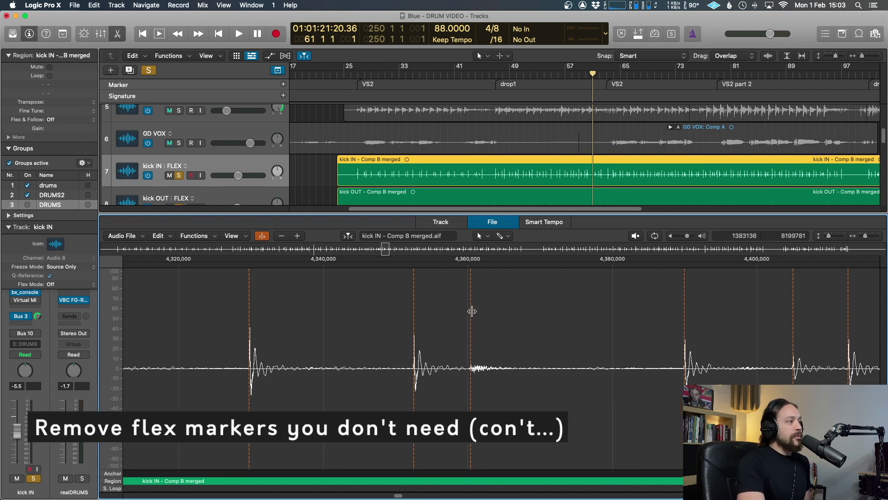
double_click(471, 309)
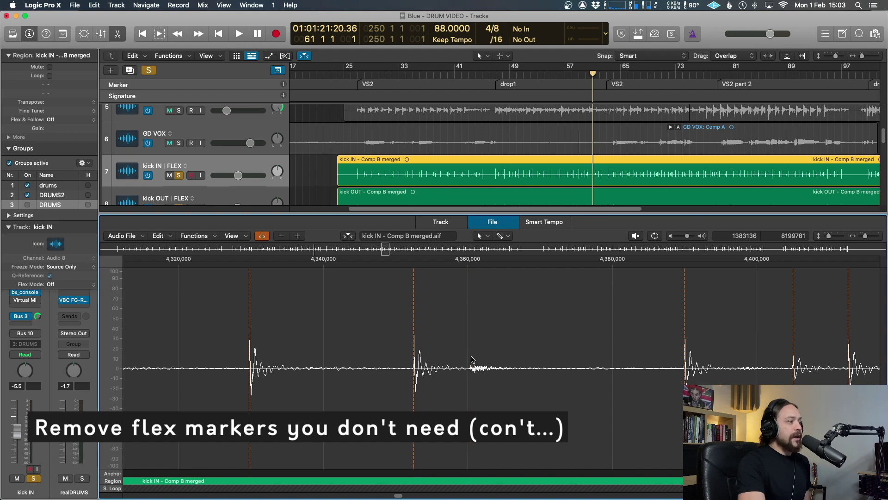
Scroll through the remaining kick hits and zoom in closely on the waveform
scroll(472, 360, down, 3)
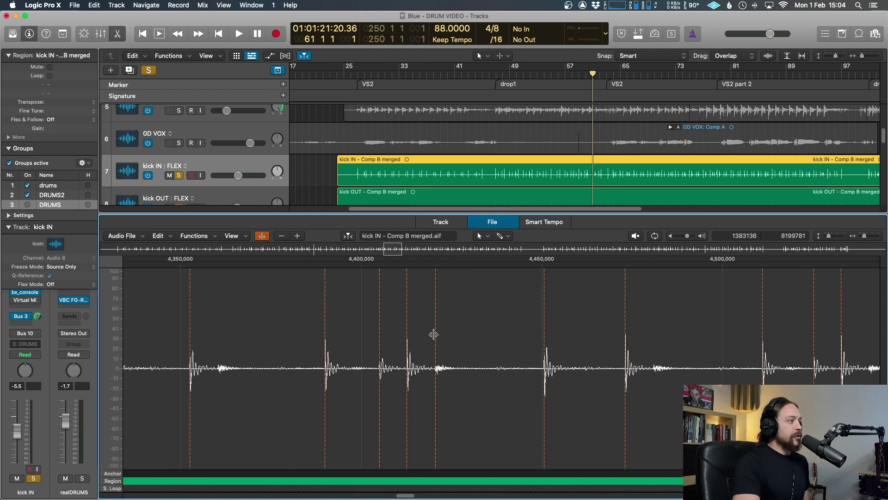
scroll(437, 334, right, 10)
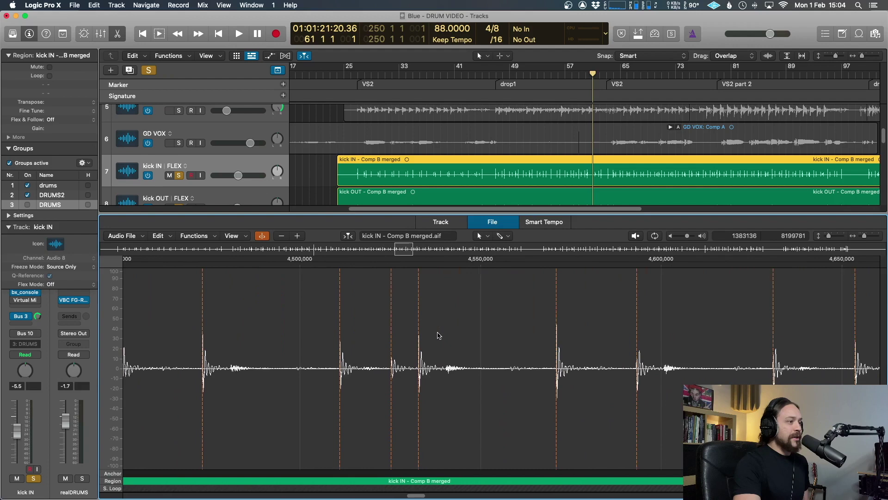
scroll(439, 335, right, 10)
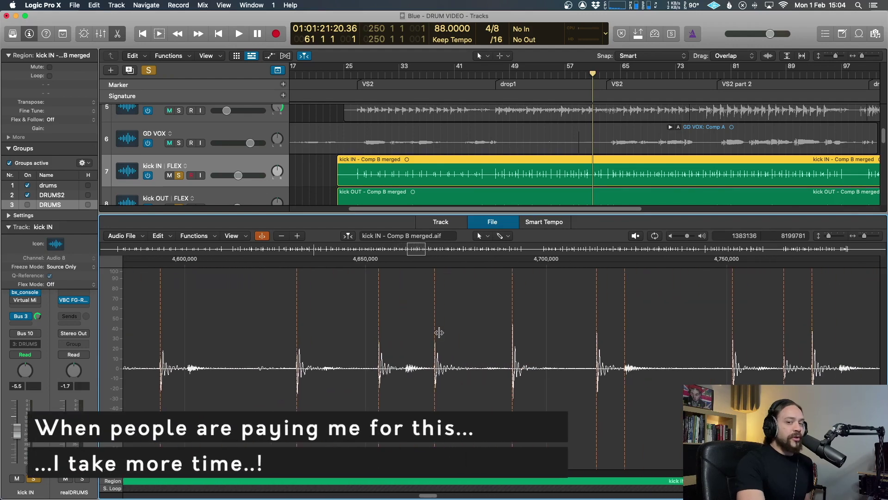
scroll(439, 333, right, 3)
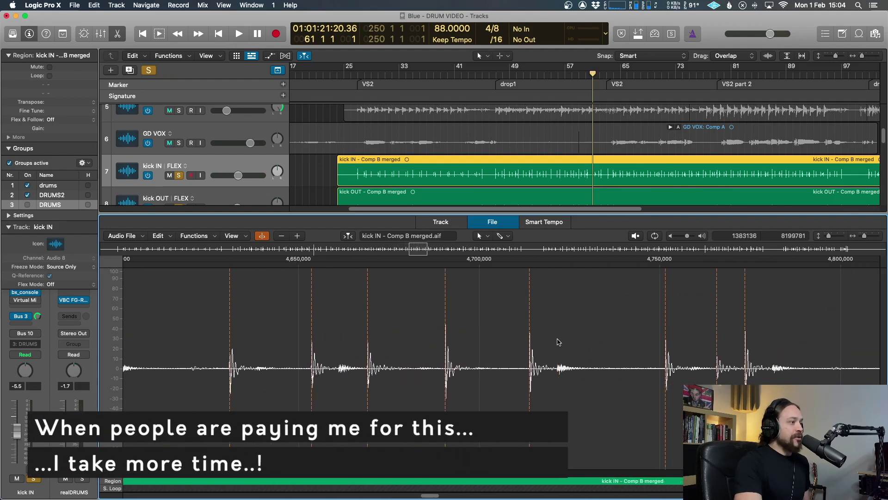
scroll(560, 339, right, 6)
key(super+Left)
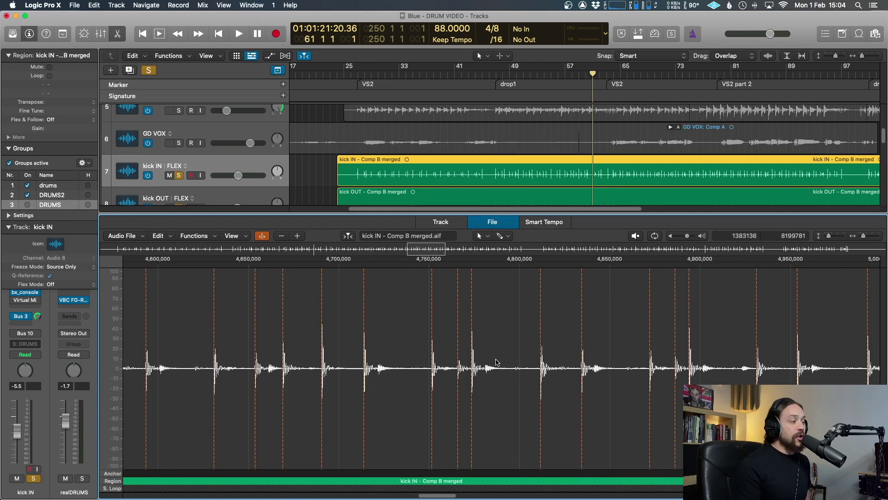
key(super+Right)
key(super+Right)
key(super+Right)
key(super+Right)
key(super+Right)
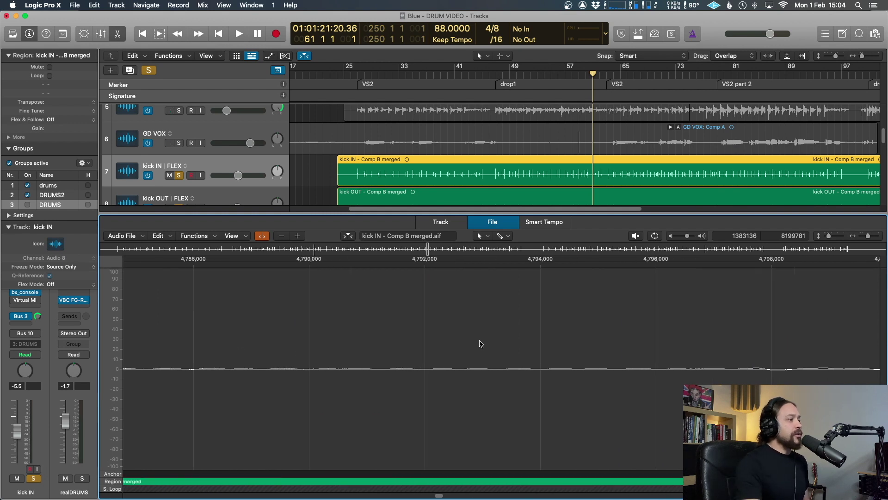
Turn on Snap Edits to Zero Crossings for the kick IN audio file
scroll(481, 344, right, 20)
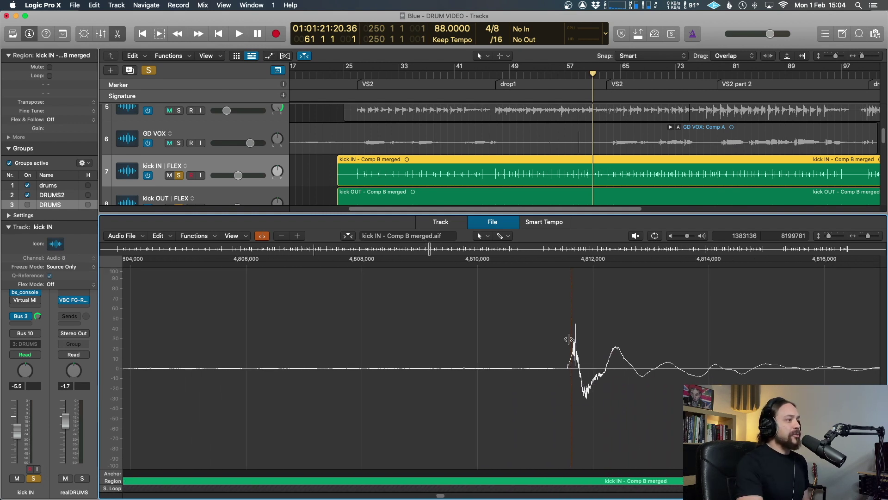
scroll(516, 324, right, 1)
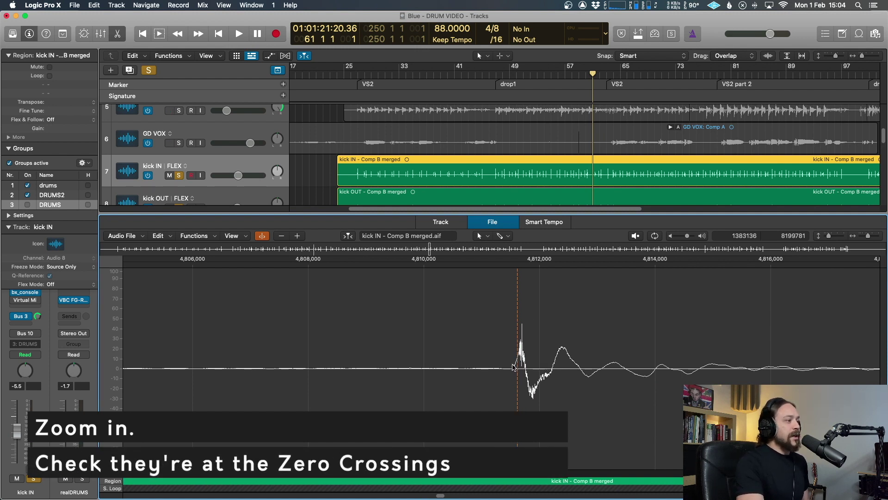
scroll(515, 367, up, 4)
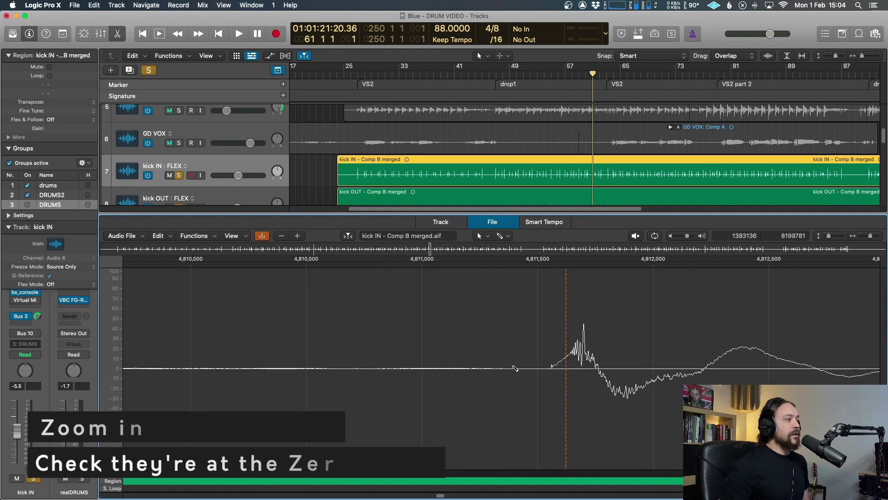
scroll(515, 367, down, 4)
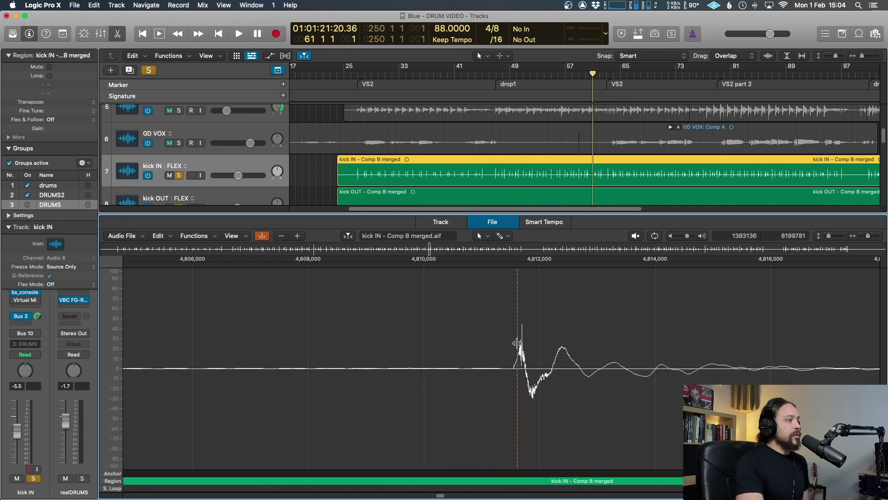
click(159, 235)
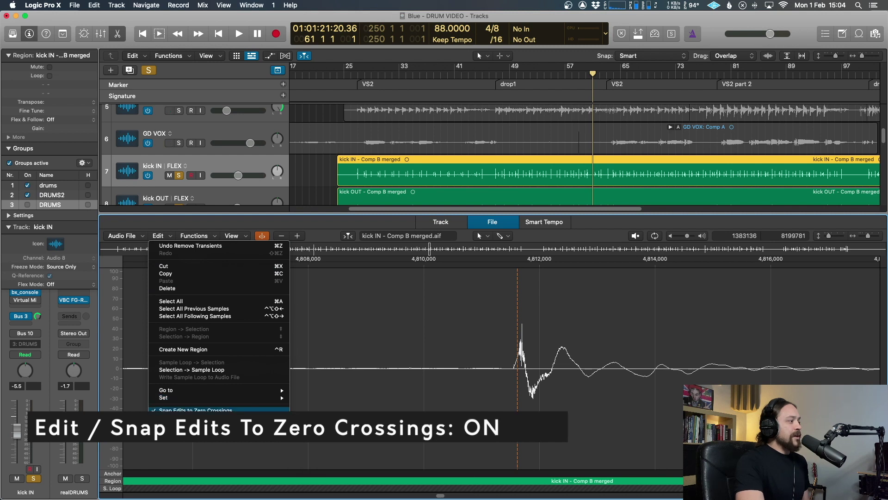
click(218, 410)
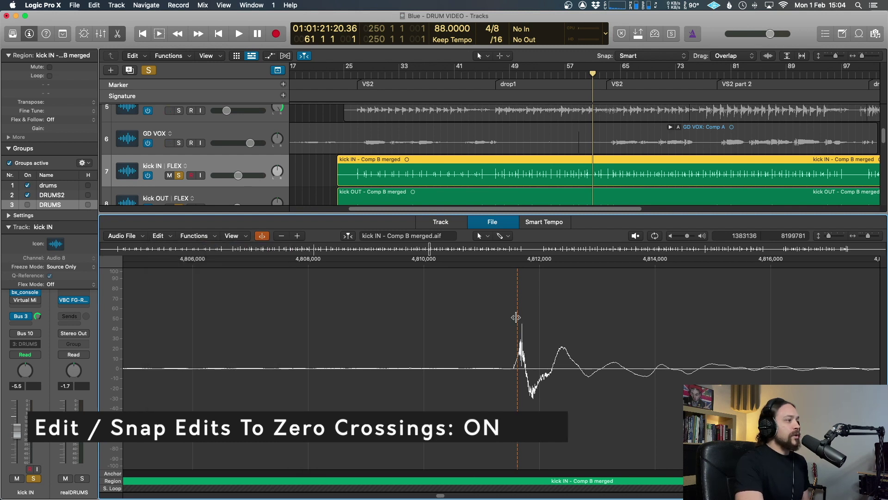
Adjust the kick transient marker position and review the rest of the waveform
click(517, 319)
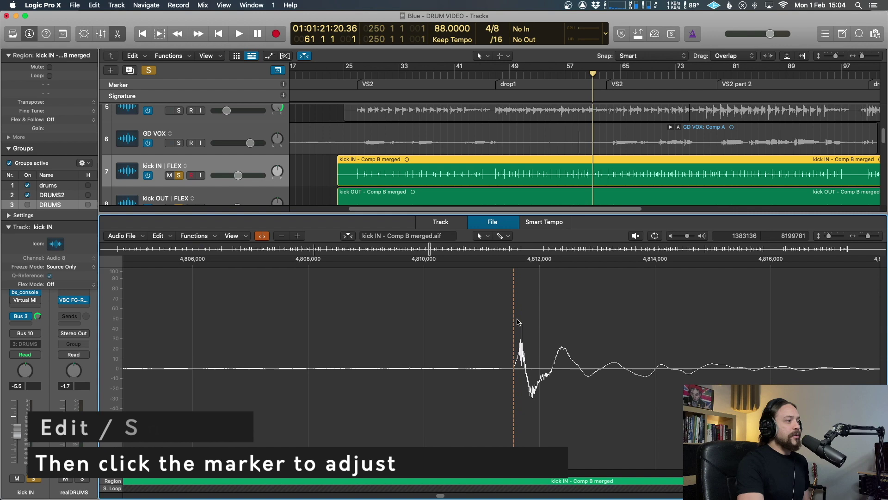
scroll(517, 388, up, 4)
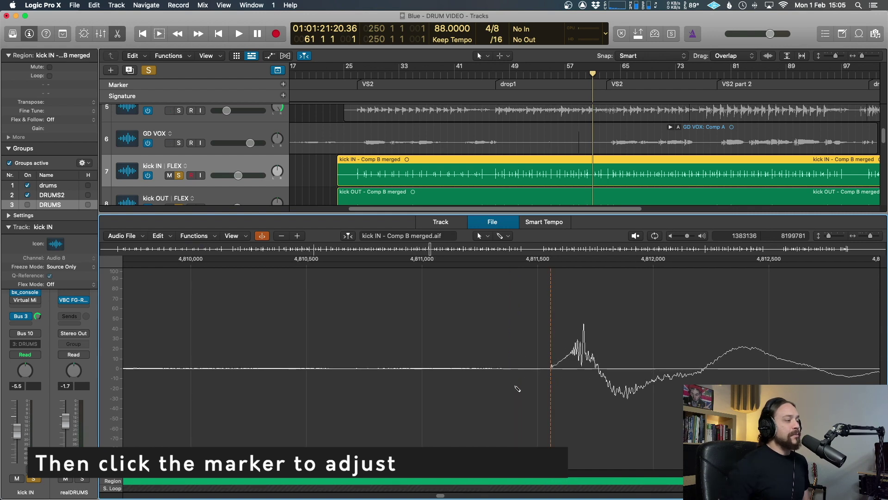
scroll(517, 388, down, 6)
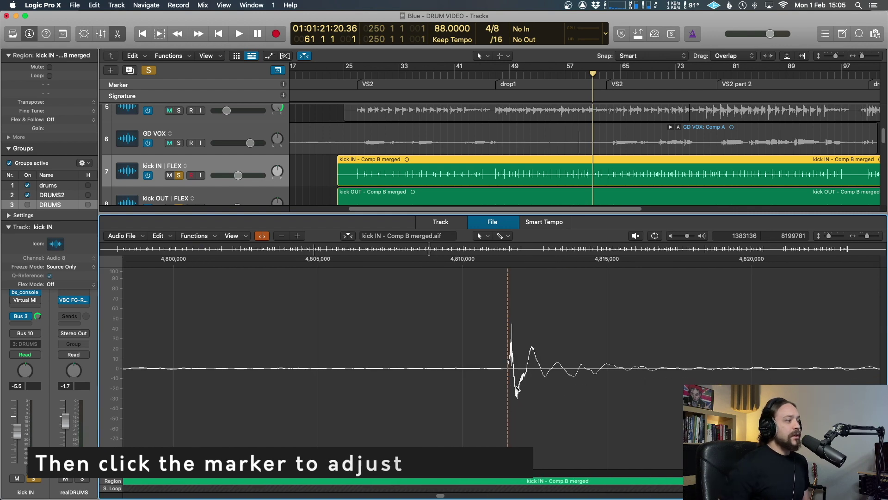
scroll(514, 388, up, 4)
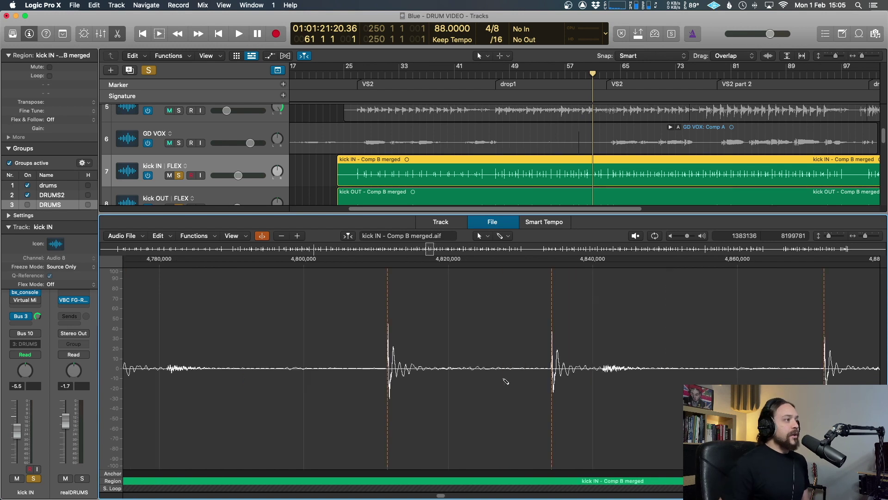
scroll(506, 380, up, 3)
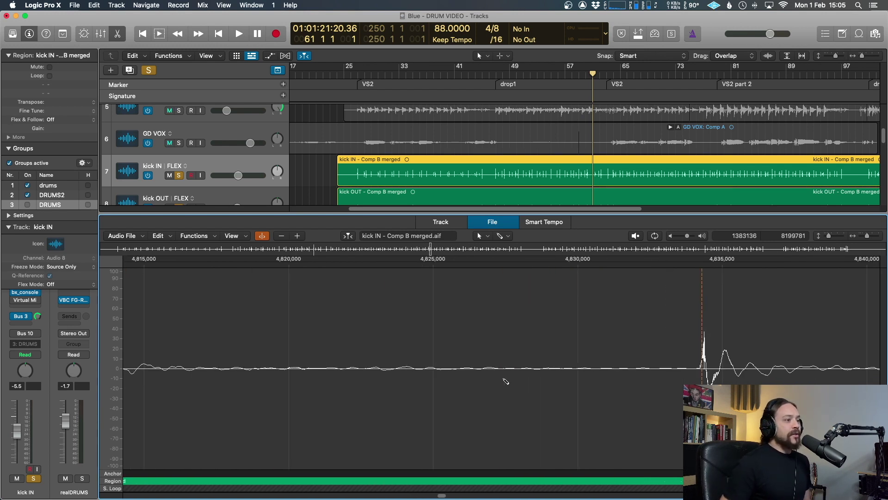
scroll(504, 381, right, 2)
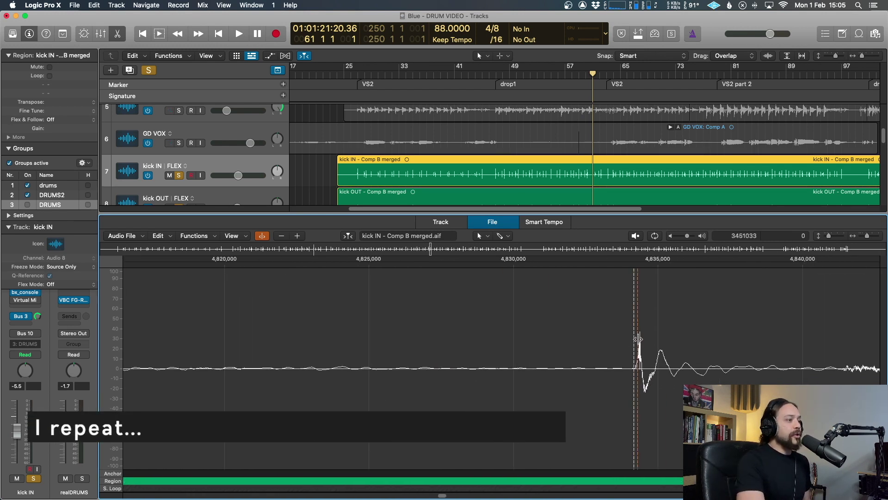
scroll(665, 415, right, 15)
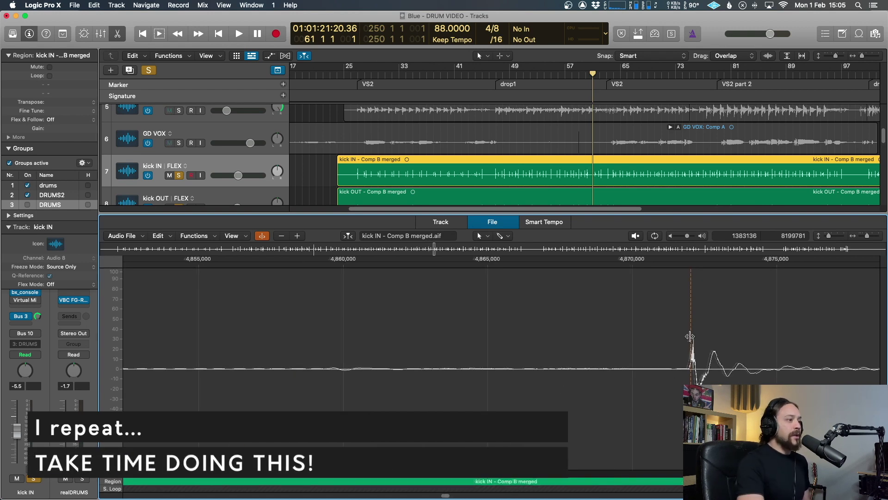
scroll(688, 348, right, 1)
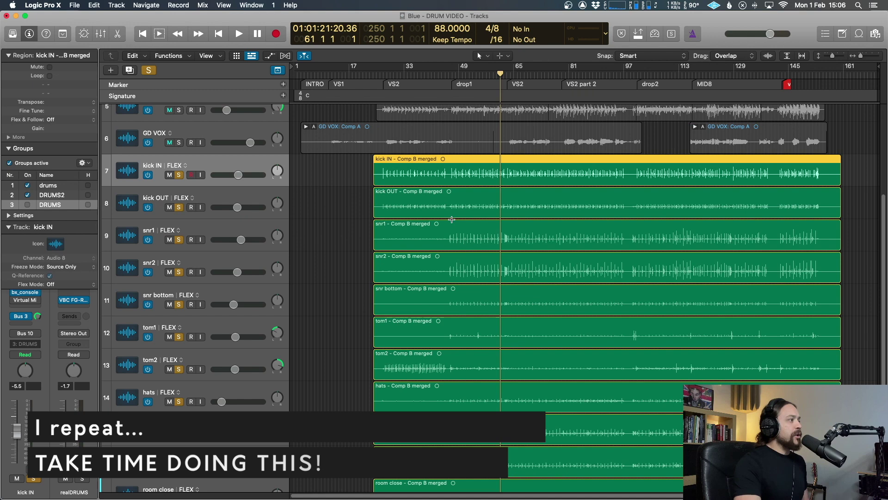
Open the snr1 region in the Audio File editor and detect its transients
scroll(369, 224, right, 1)
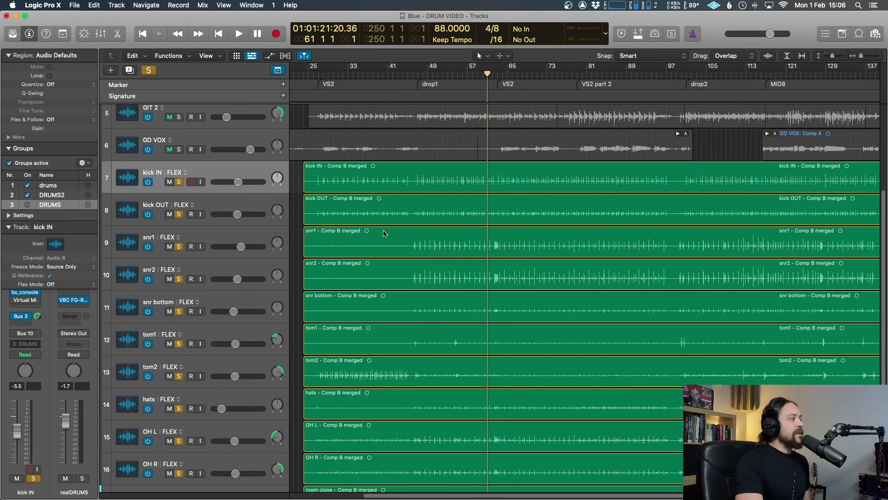
click(400, 232)
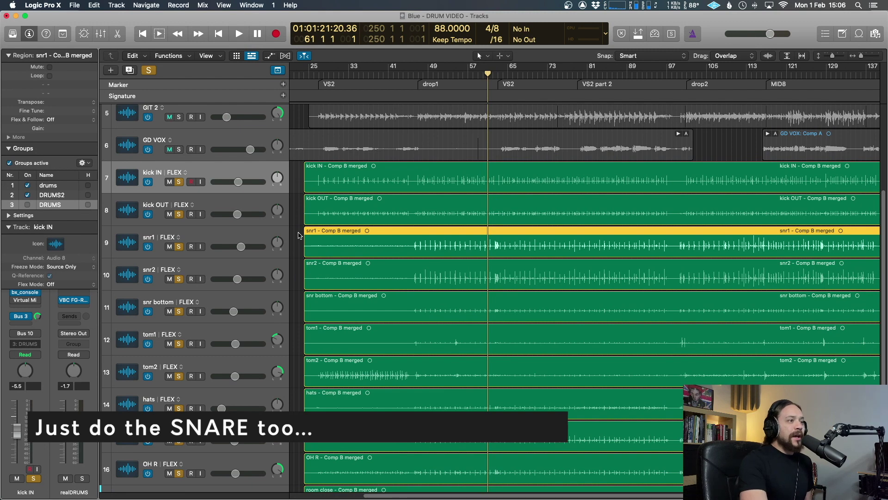
double_click(400, 232)
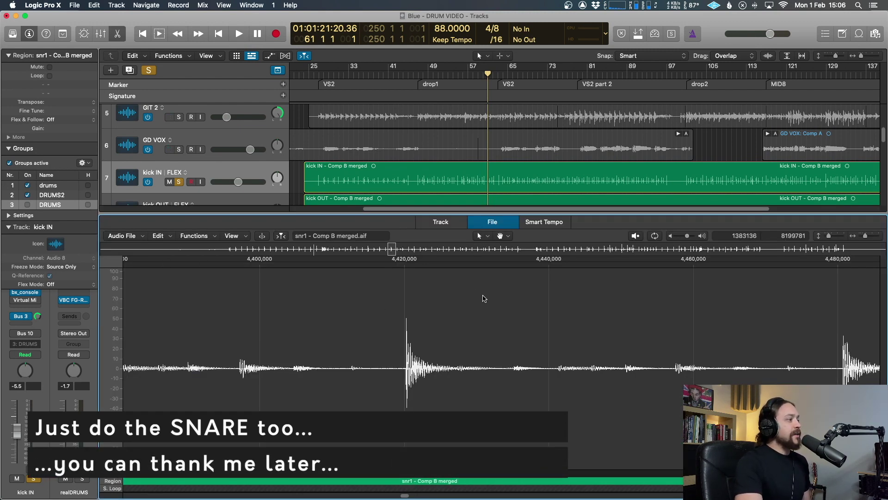
click(121, 236)
click(121, 235)
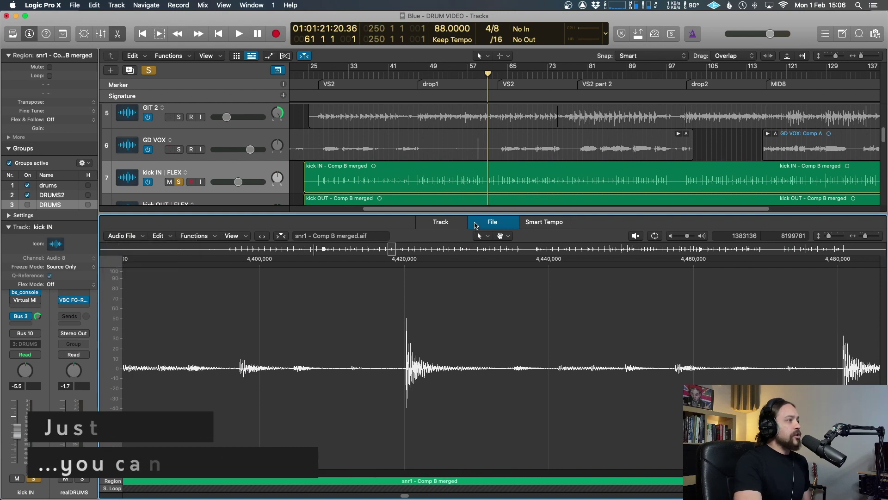
click(126, 233)
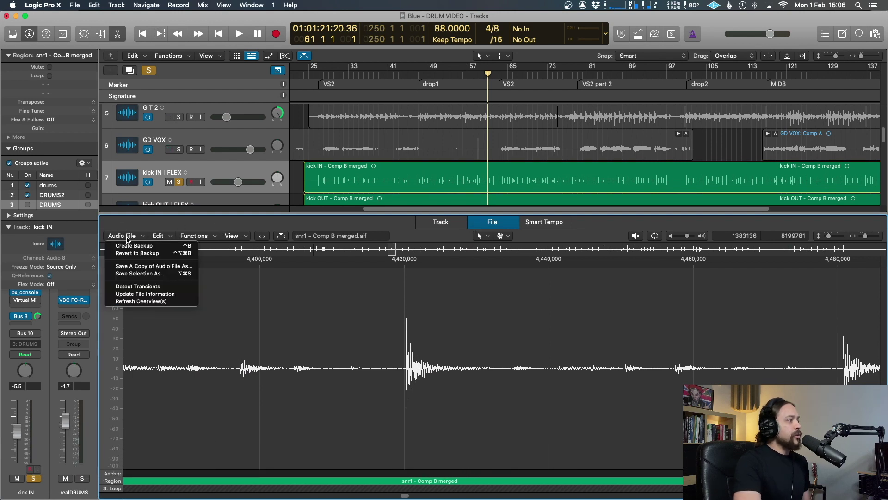
click(152, 289)
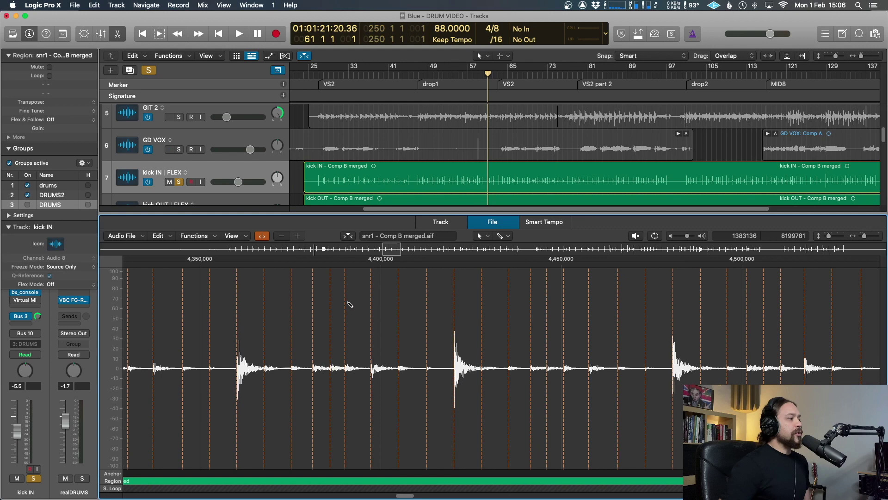
Lower the snare's detected transient count five times and review the waveform
key(super+Left)
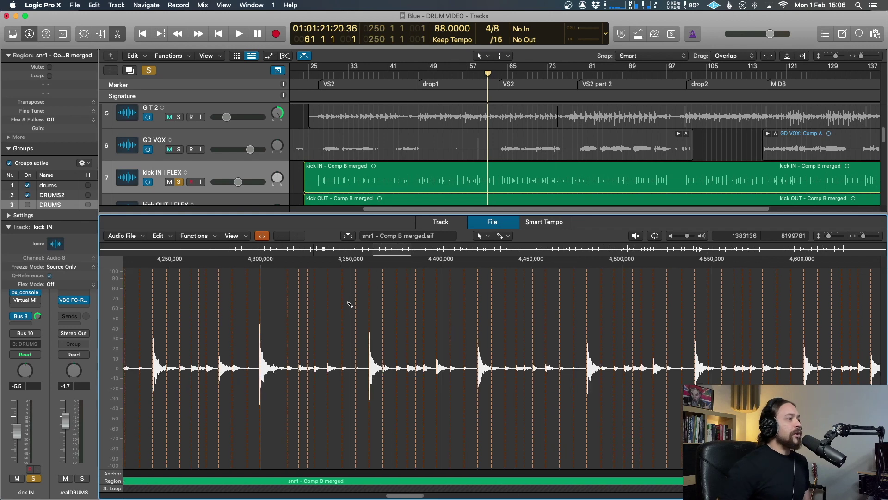
click(282, 236)
click(282, 236)
click(282, 236)
click(281, 236)
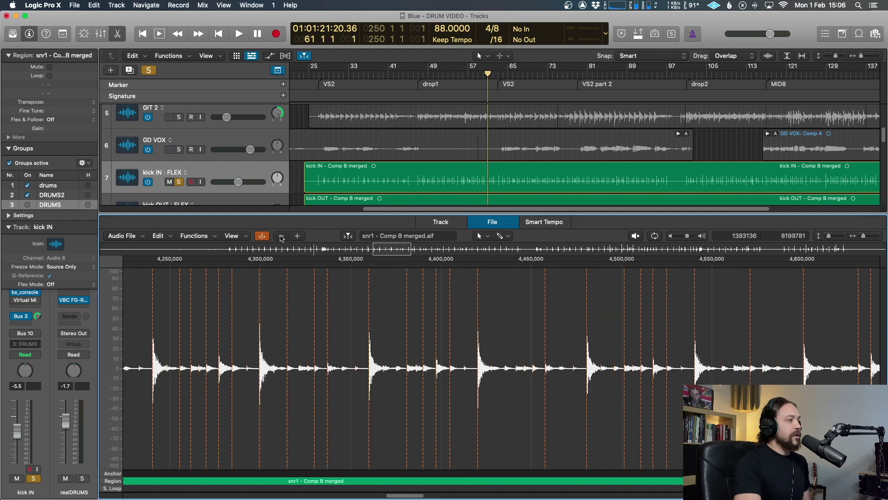
click(282, 237)
click(282, 237)
scroll(395, 358, right, 10)
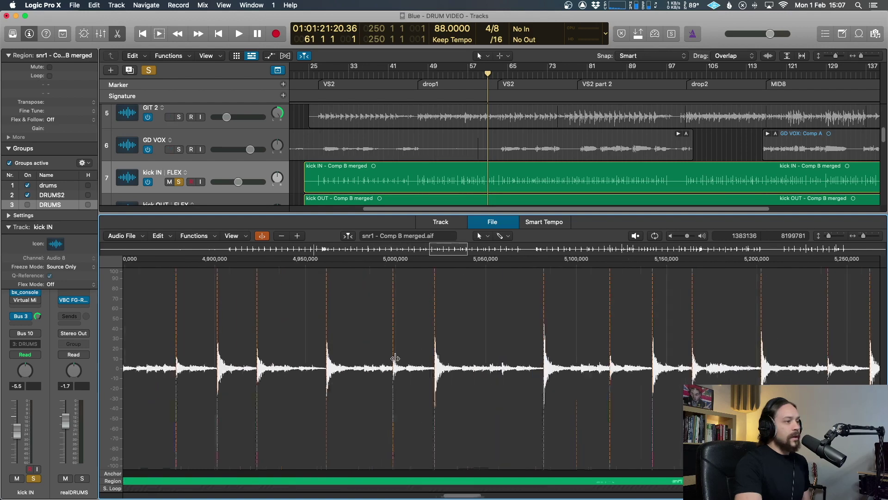
scroll(417, 361, down, 3)
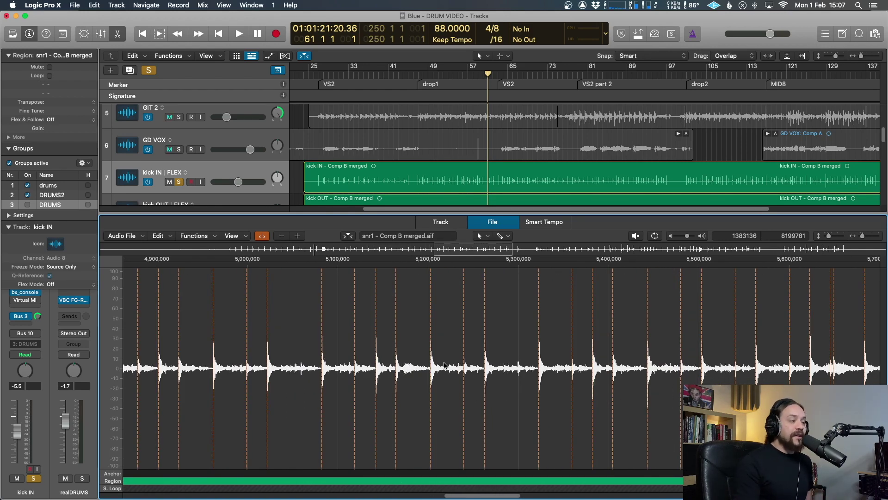
scroll(449, 360, right, 5)
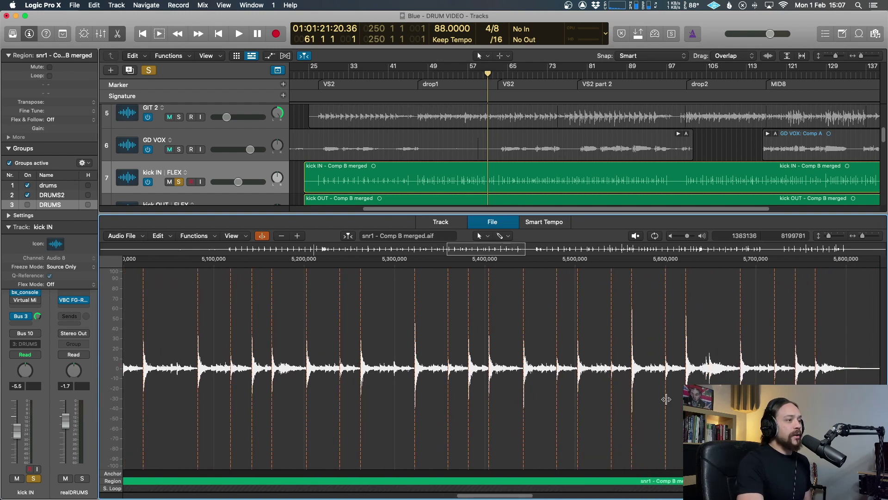
scroll(668, 386, right, 2)
scroll(665, 375, up, 3)
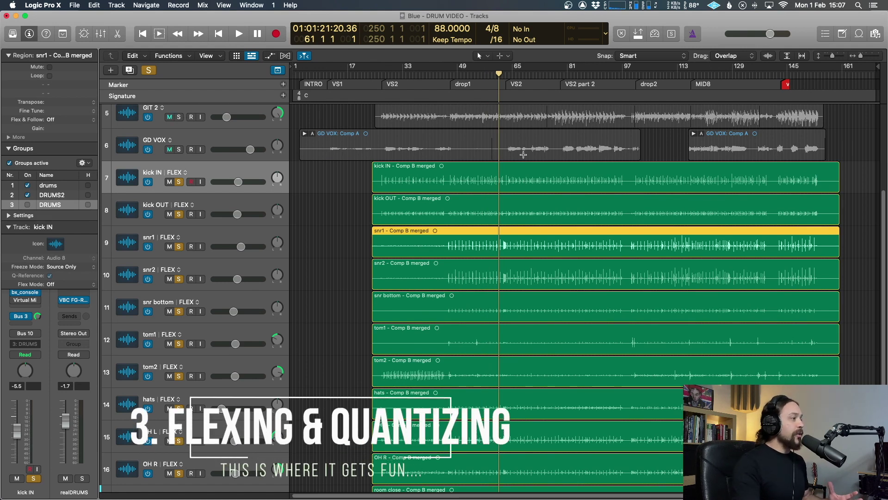
Reselect kick IN, re-enable the DRUMS group, put the playhead at bar 48, and show the flex modes
scroll(217, 172, up, 1)
click(234, 176)
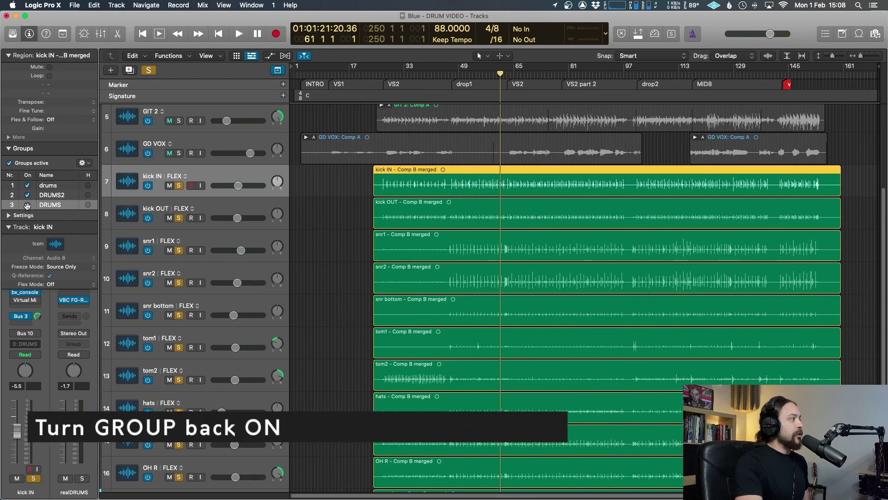
click(27, 205)
click(390, 195)
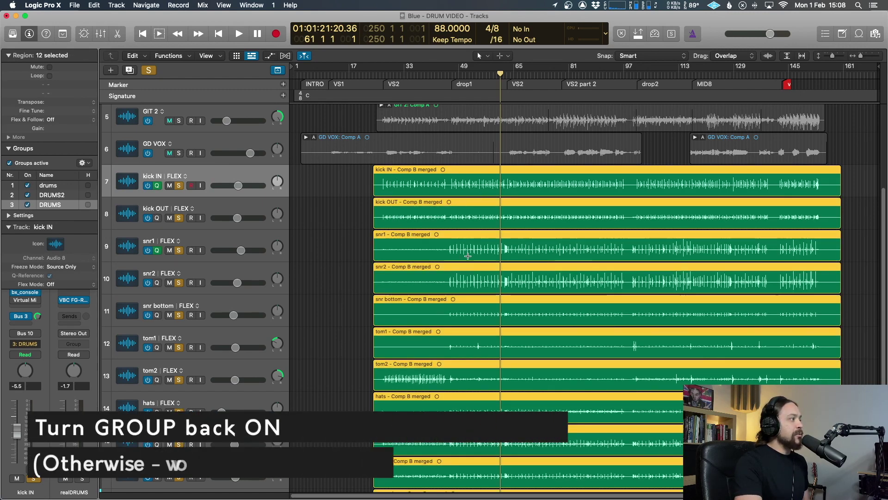
click(456, 72)
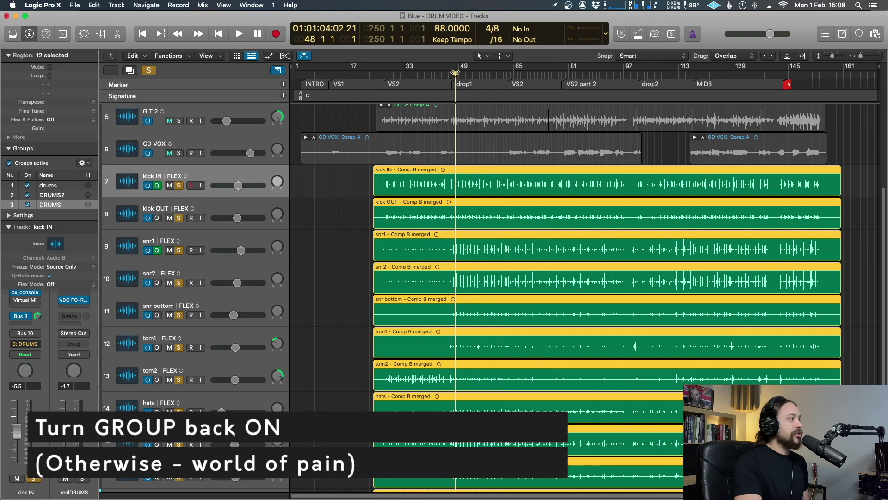
click(64, 284)
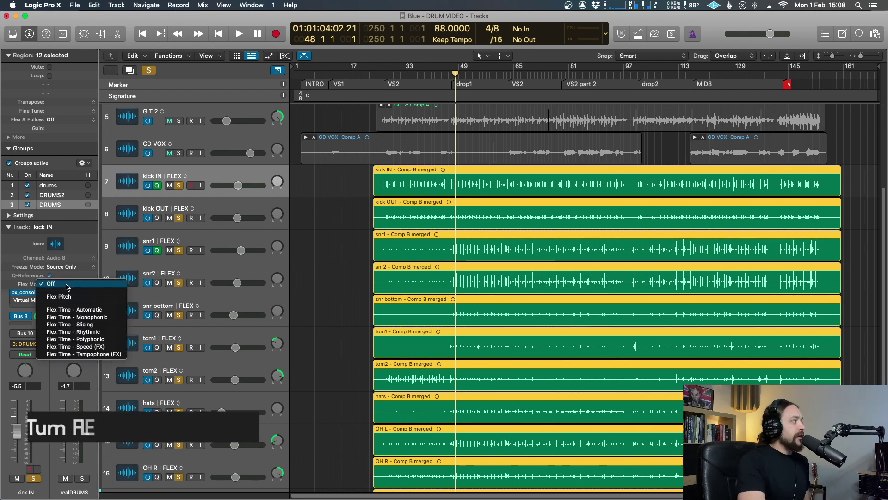
Set the drum tracks to Flex Time Slicing and review the analyzed tracks around the playhead
click(101, 325)
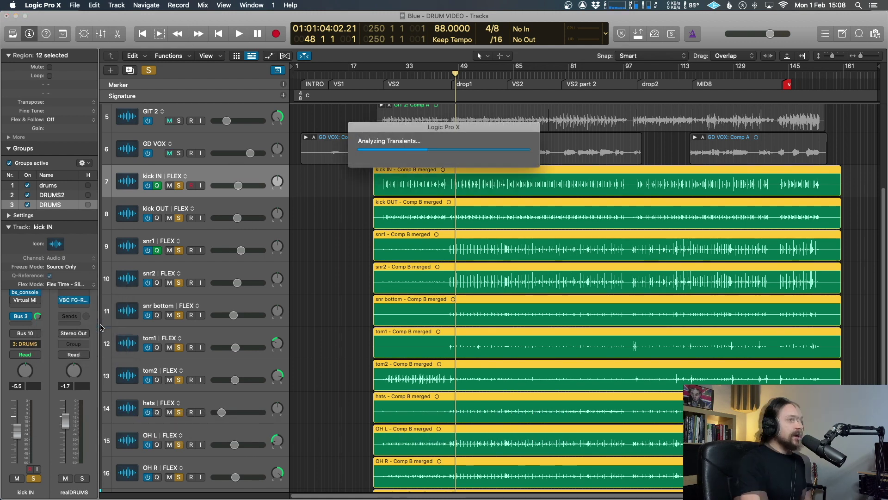
key(super+Right)
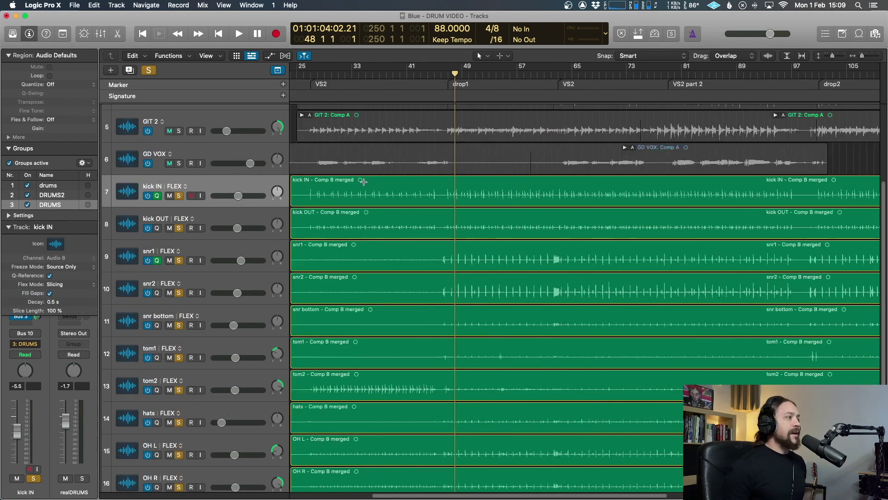
scroll(418, 196, right, 3)
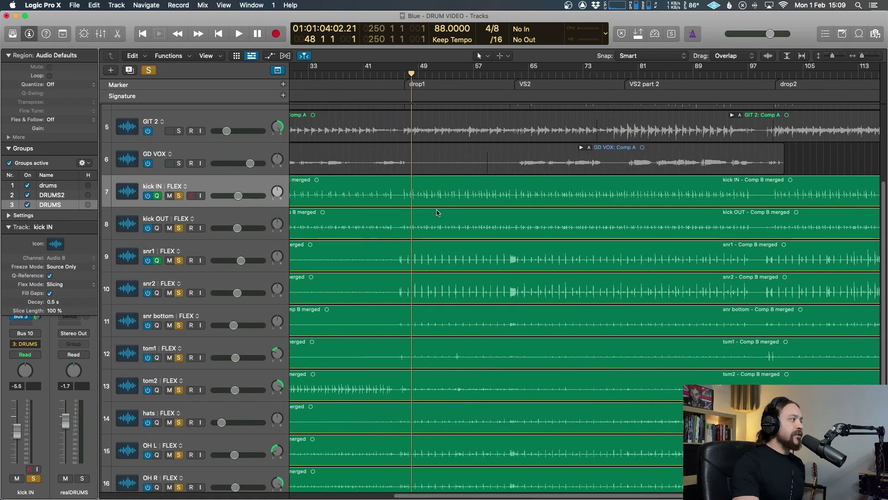
scroll(374, 252, left, 2)
scroll(374, 252, down, 1)
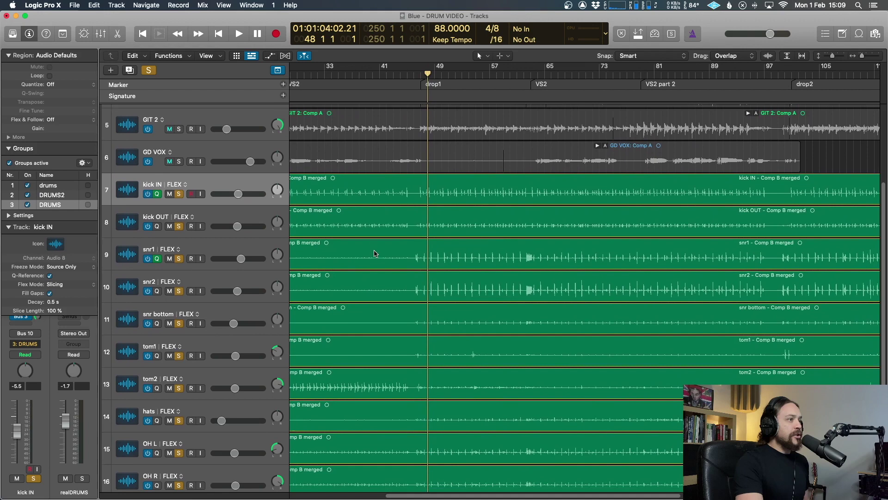
scroll(375, 252, down, 1)
scroll(375, 250, up, 3)
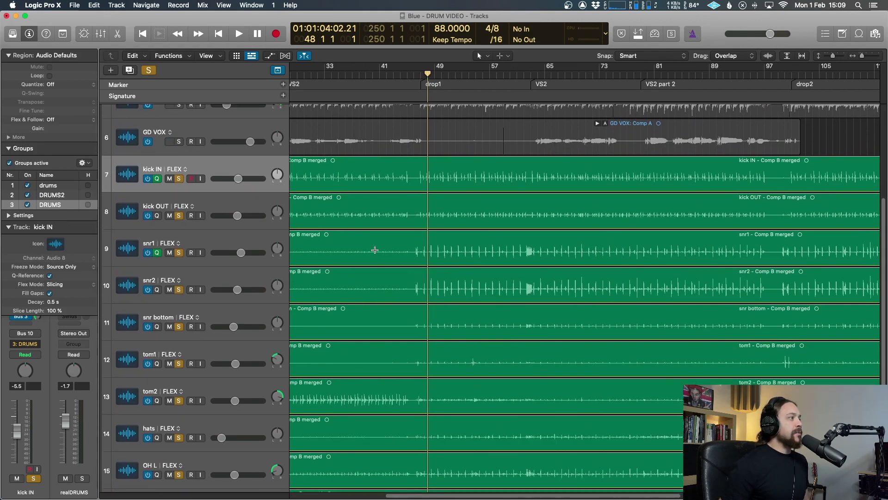
scroll(215, 246, down, 1)
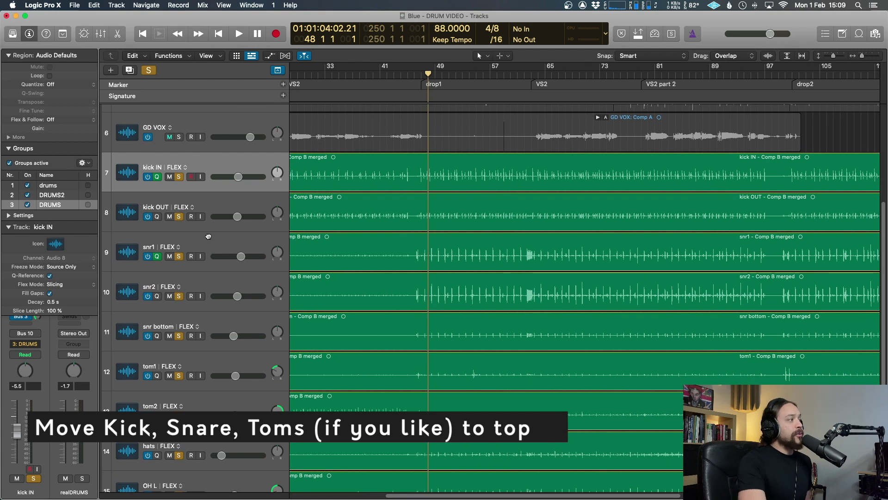
Move snr1 directly under kick IN, then move tom1 and tom2 below snr1
drag(213, 245, 142, 208)
scroll(262, 227, down, 1)
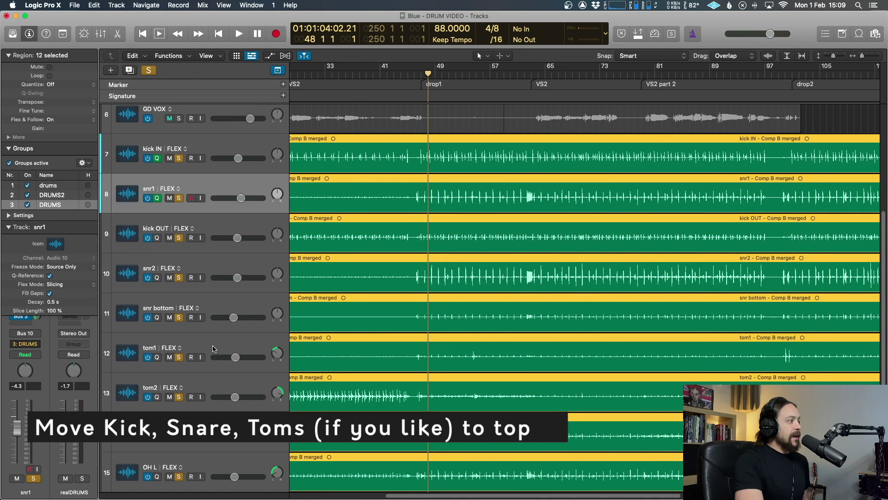
click(213, 350)
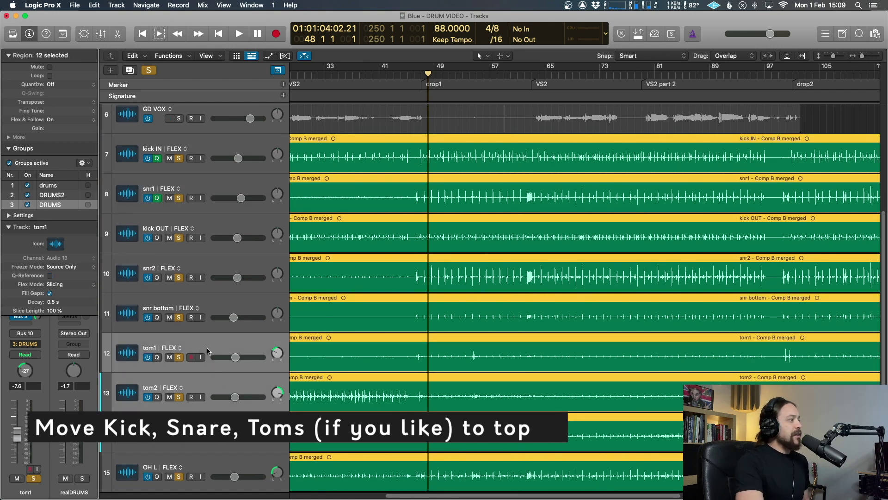
drag(207, 351, 206, 230)
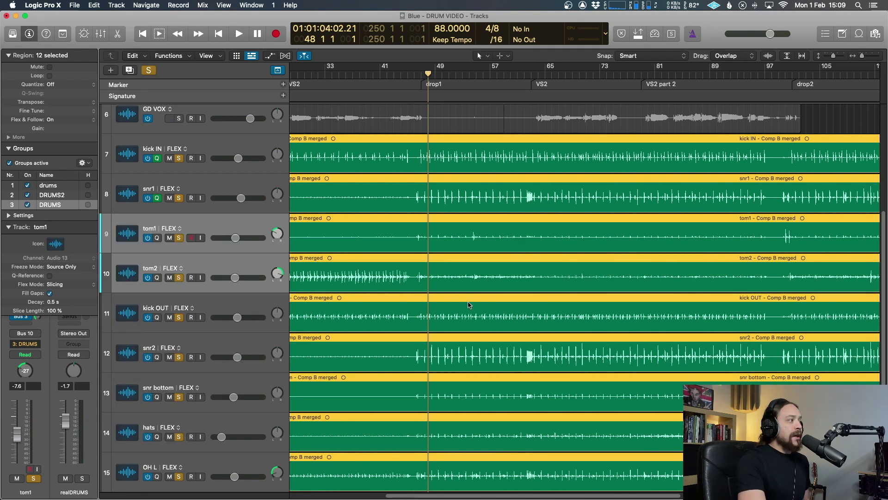
Enlarge the drum track heights, leaving kick IN selected
key(super+Down)
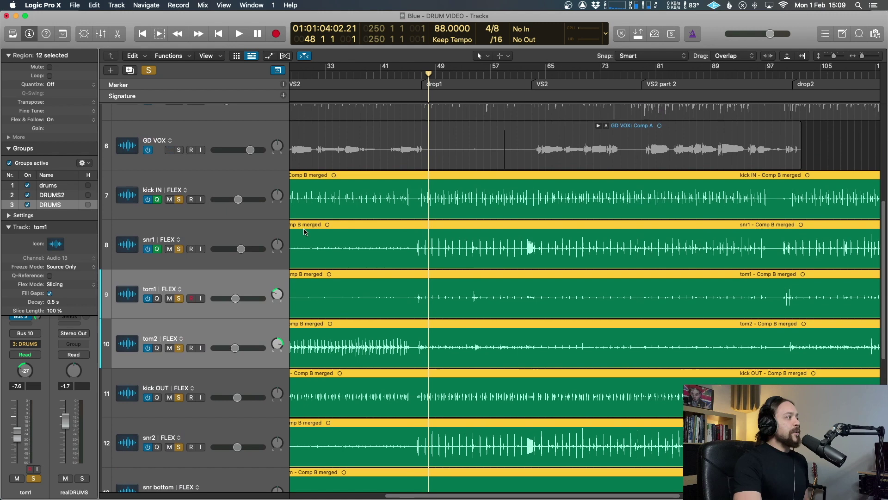
drag(222, 180, 226, 232)
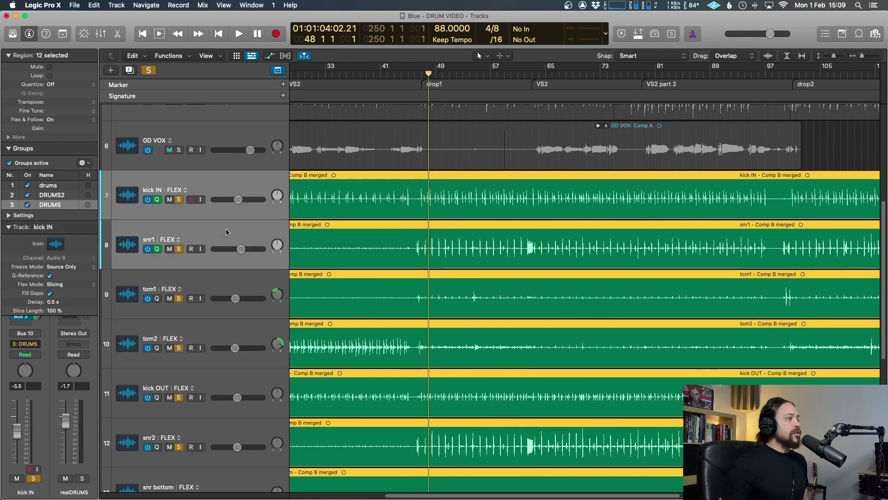
key(super+Down)
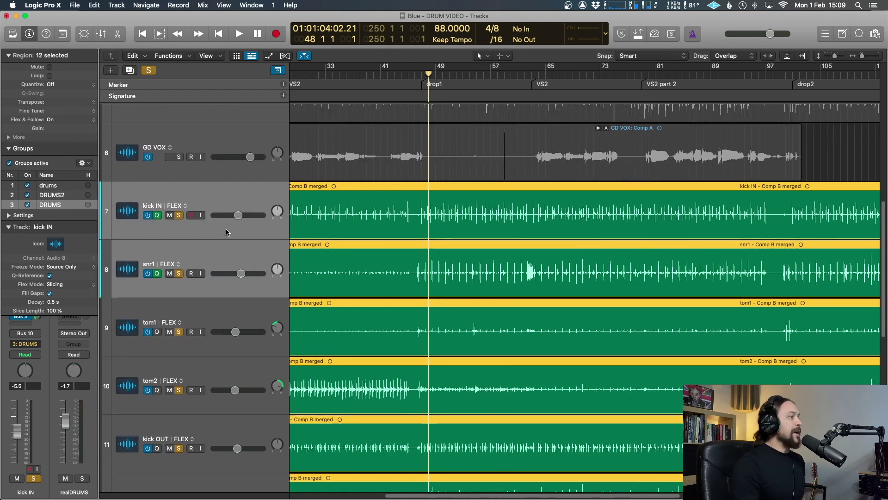
click(226, 229)
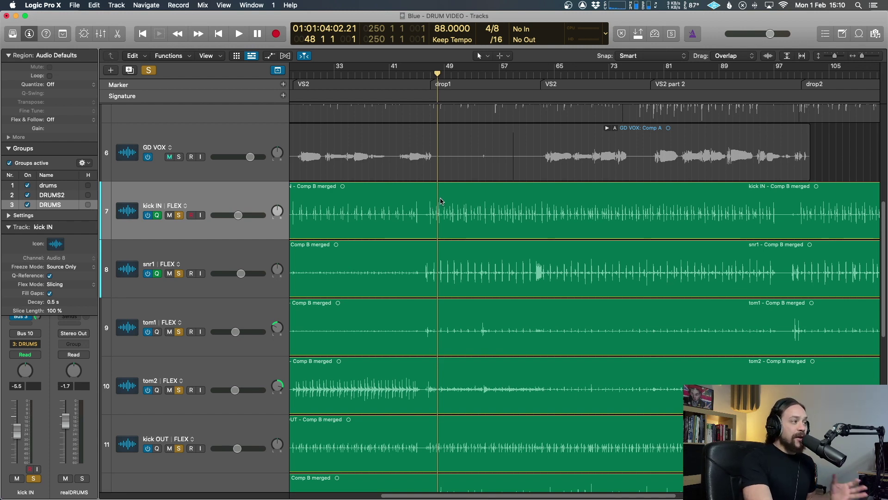
Click one Comp B drum region so all 12 grouped drum regions become selected
scroll(441, 200, left, 1)
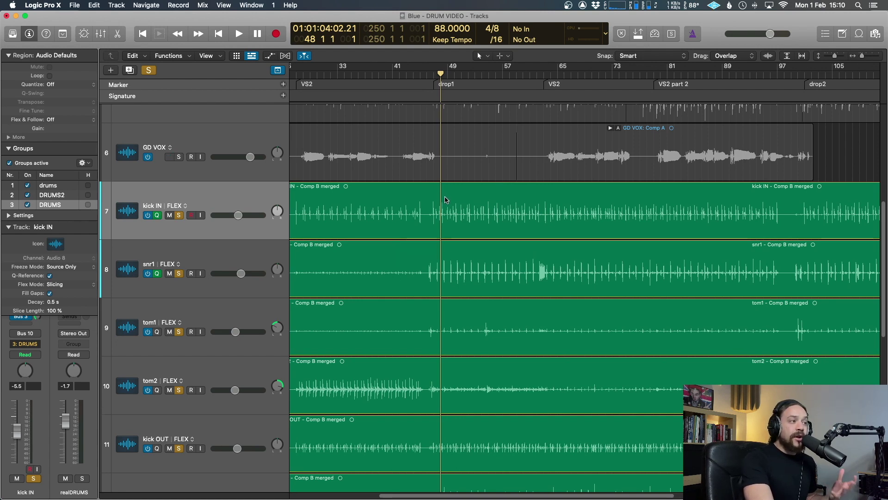
click(446, 199)
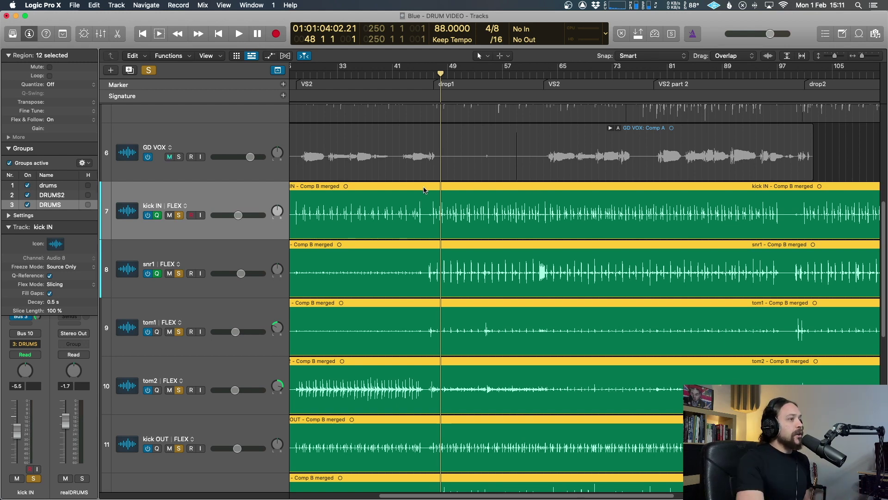
scroll(423, 192, right, 5)
scroll(528, 216, right, 1)
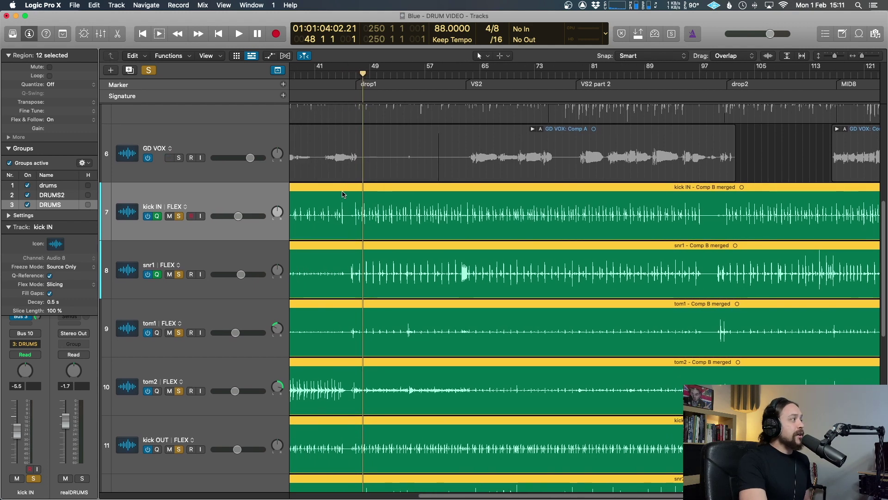
Set the Region inspector's Quantize value to 1/16 Note for the selected drum regions
click(69, 85)
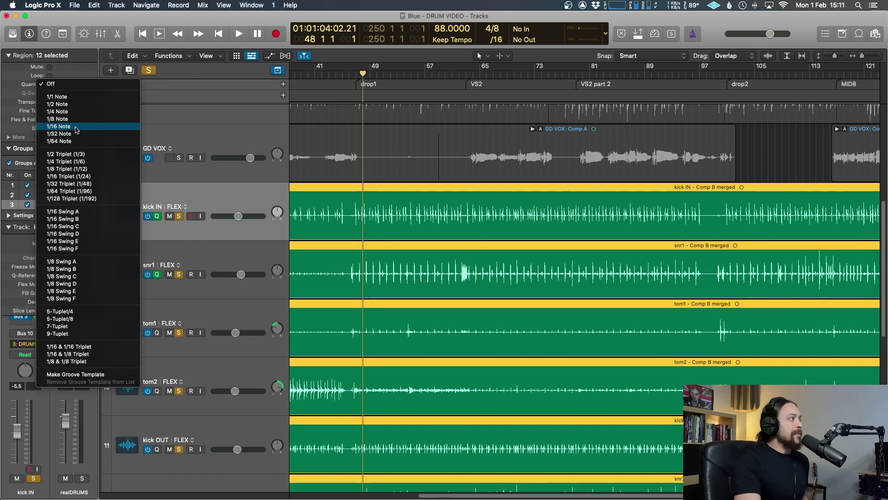
click(76, 126)
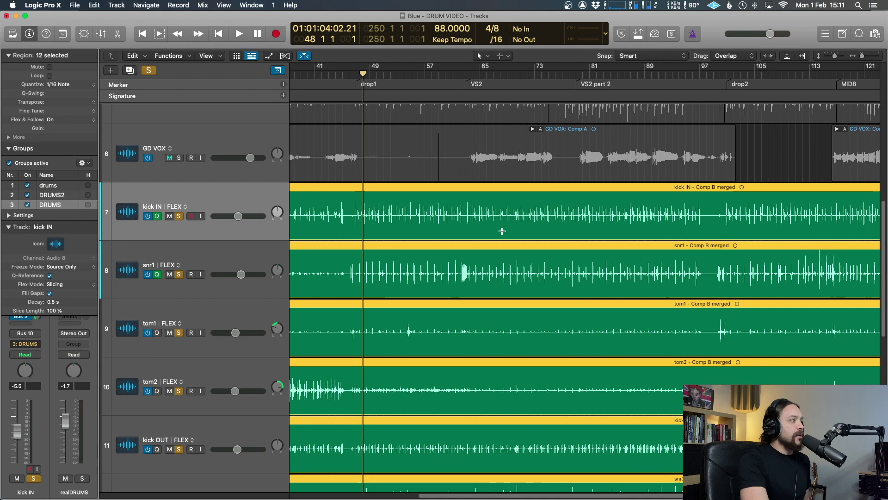
scroll(504, 227, right, 3)
scroll(504, 227, down, 1)
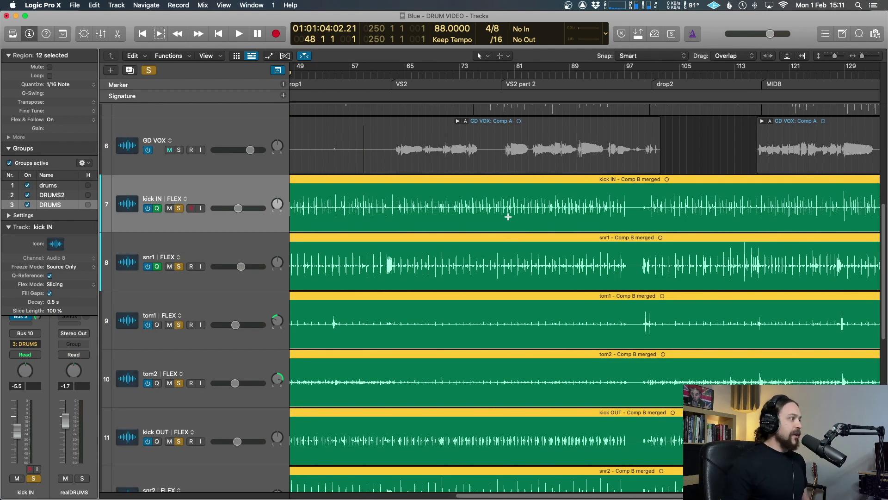
Turn on Flex view with Cmd+F and bring the drum regions' flex markers into view
key(super+f)
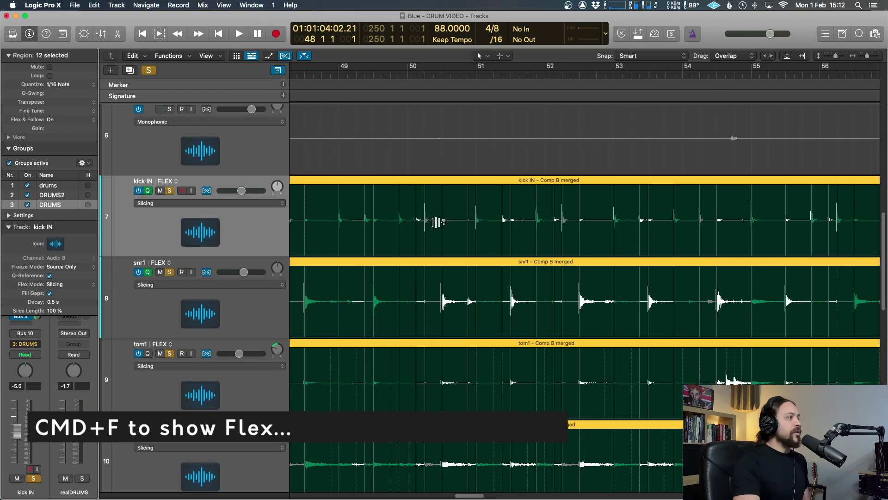
scroll(437, 222, right, 2)
scroll(462, 220, up, 3)
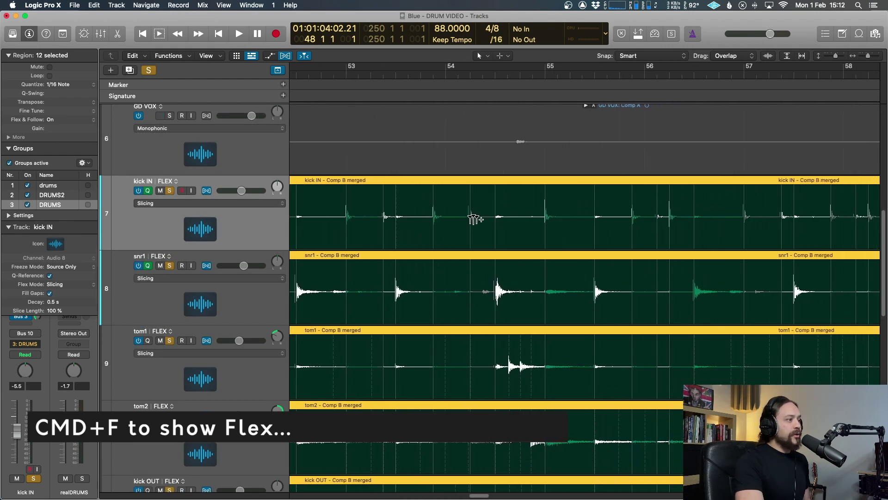
scroll(474, 218, right, 3)
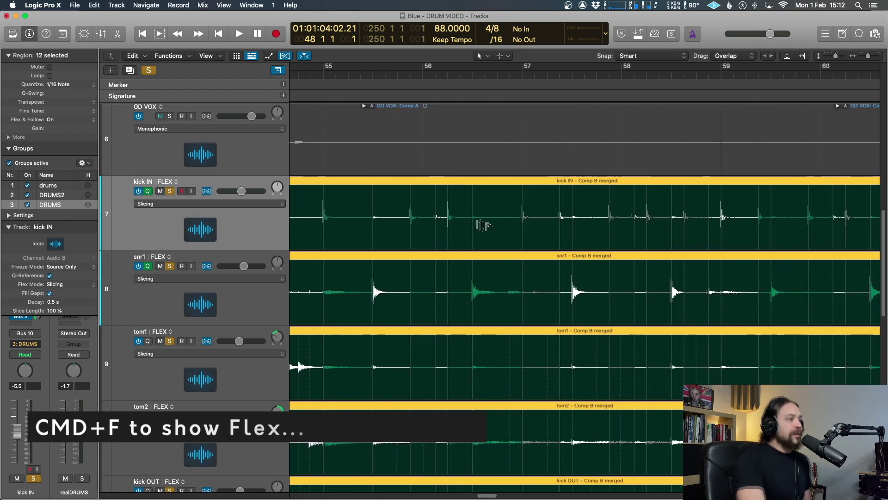
scroll(483, 224, right, 1)
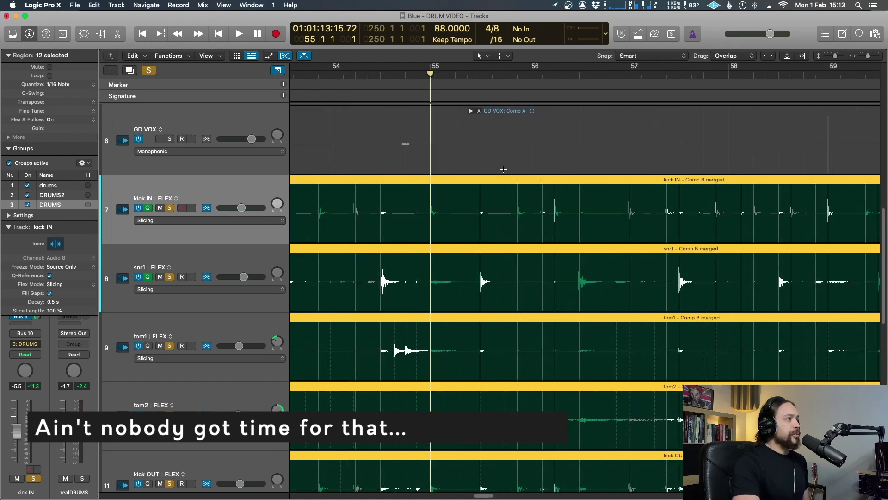
Play back the quantized drums to check their timing
key(space)
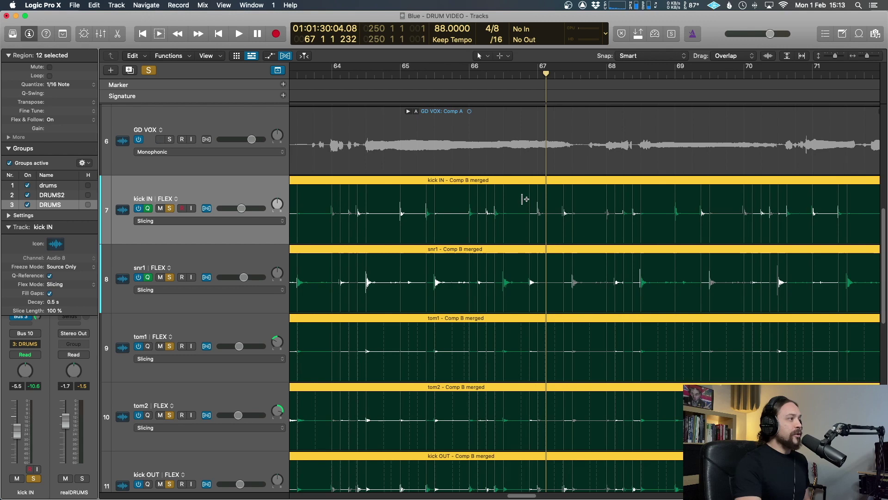
scroll(525, 199, right, 5)
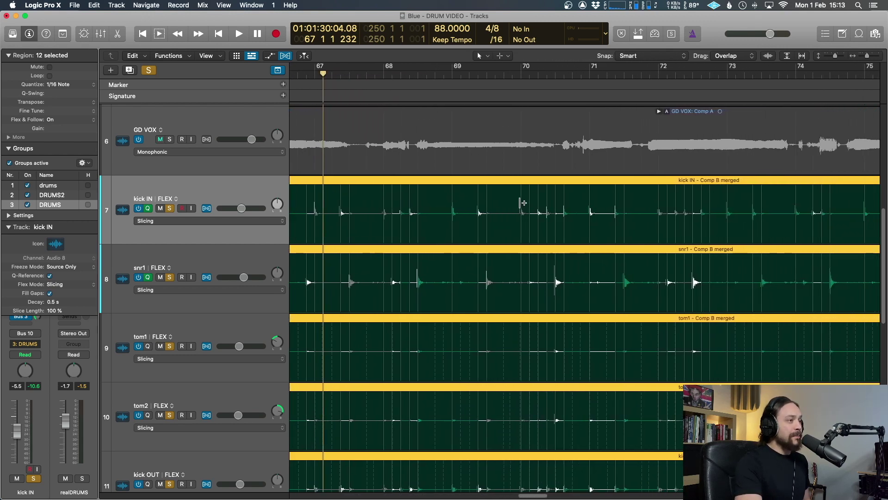
scroll(523, 202, right, 3)
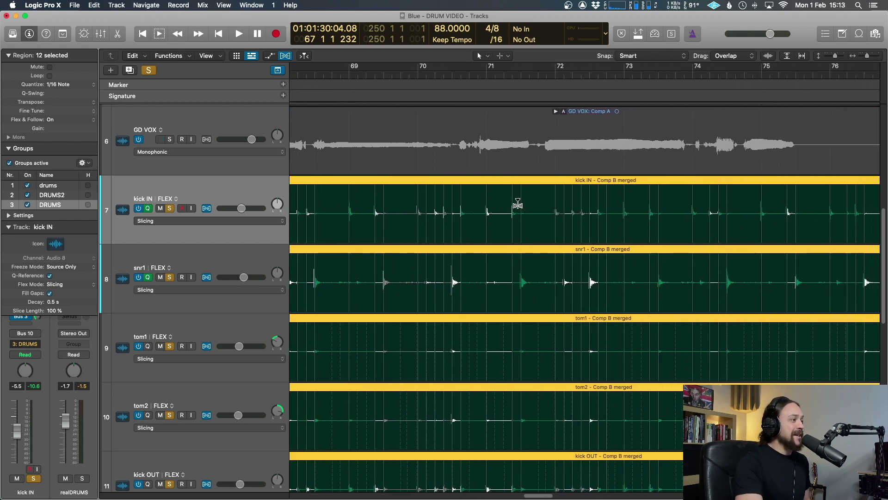
scroll(518, 204, right, 2)
key(super+Down)
scroll(518, 202, right, 6)
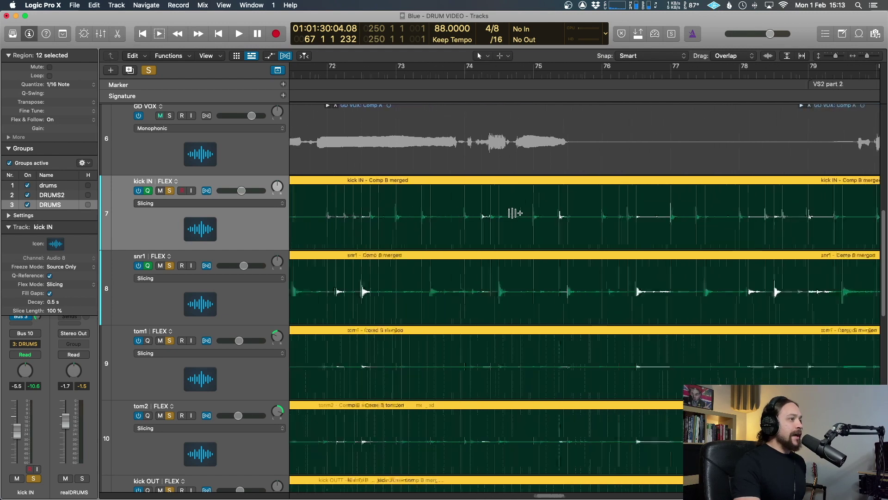
scroll(515, 213, right, 12)
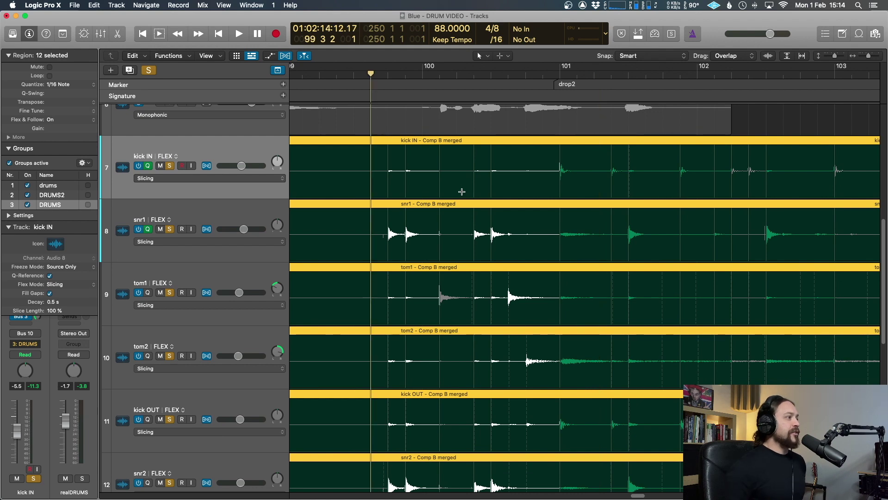
scroll(462, 192, up, 5)
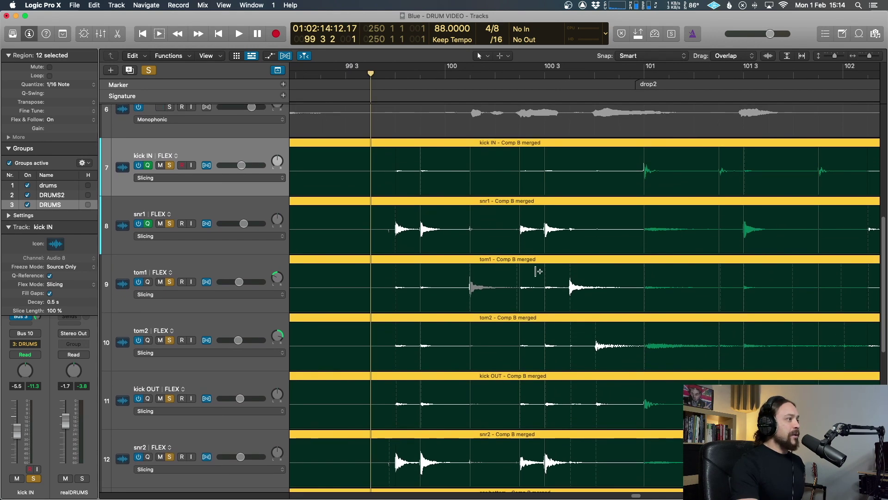
click(321, 70)
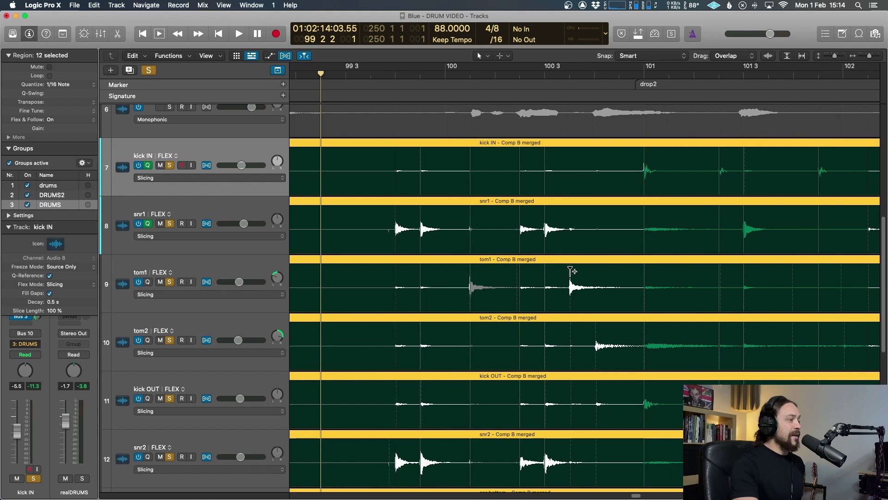
key(space)
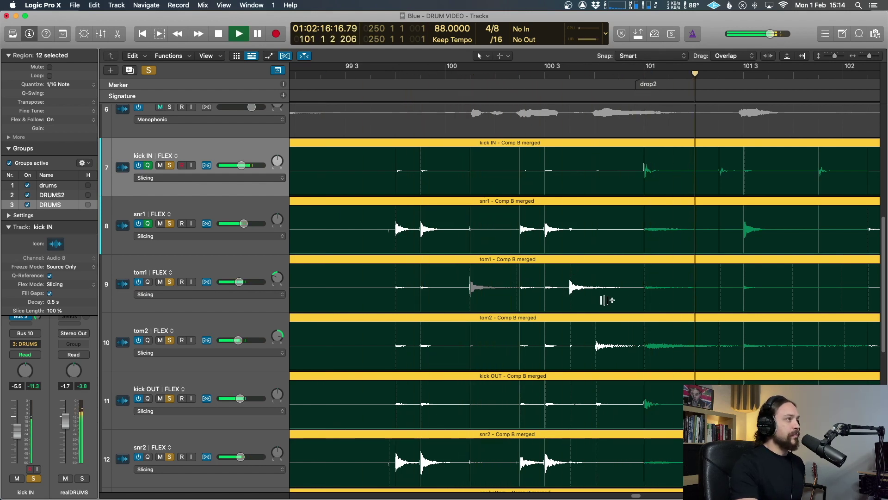
scroll(612, 367, up, 2)
key(space)
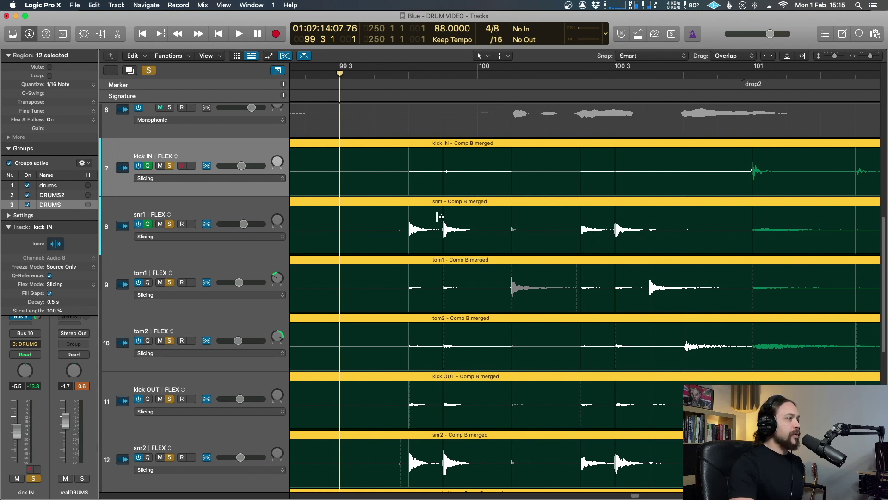
scroll(443, 219, right, 2)
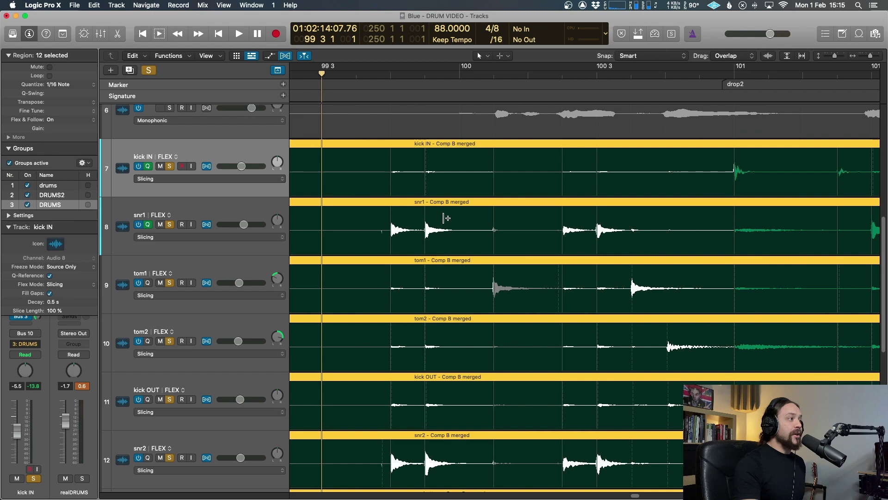
scroll(447, 218, left, 1)
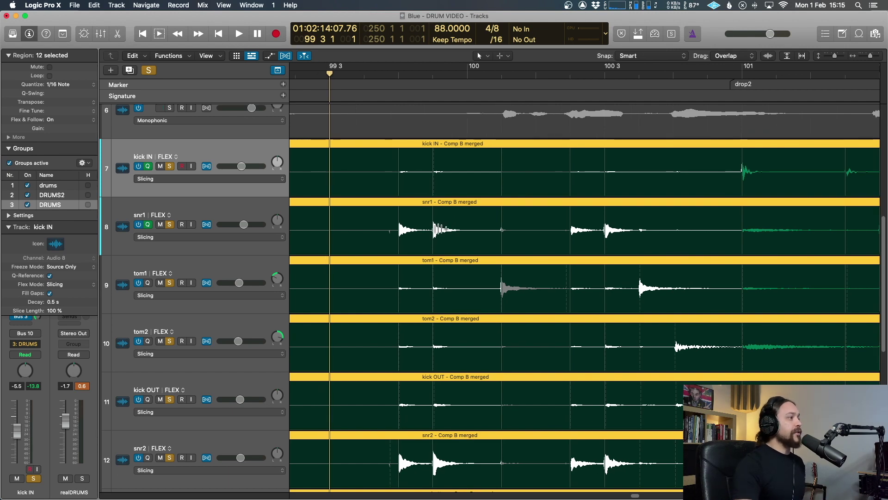
Drag the snare hit near bar 100 progressively later, auditioning each shift
scroll(437, 220, left, 1)
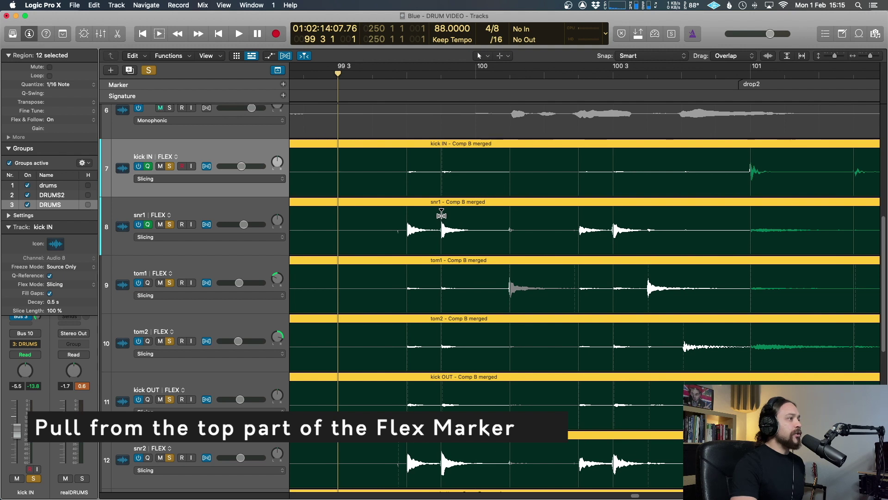
drag(441, 214, 461, 214)
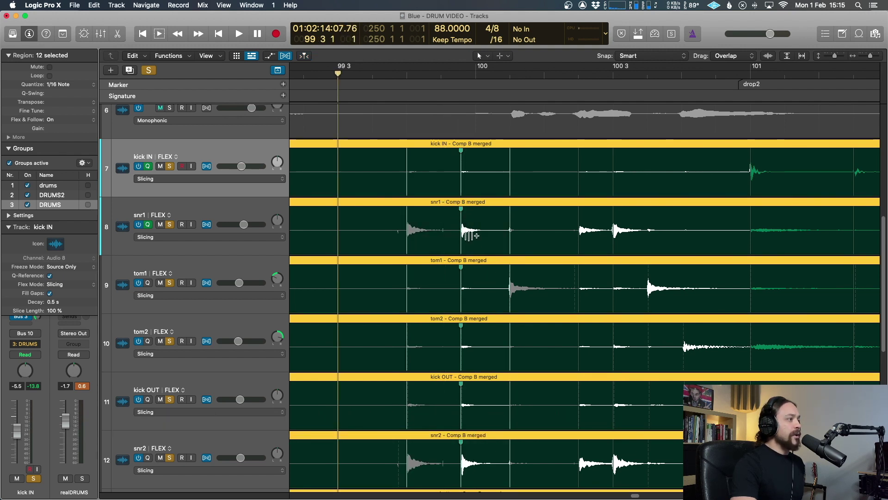
key(space)
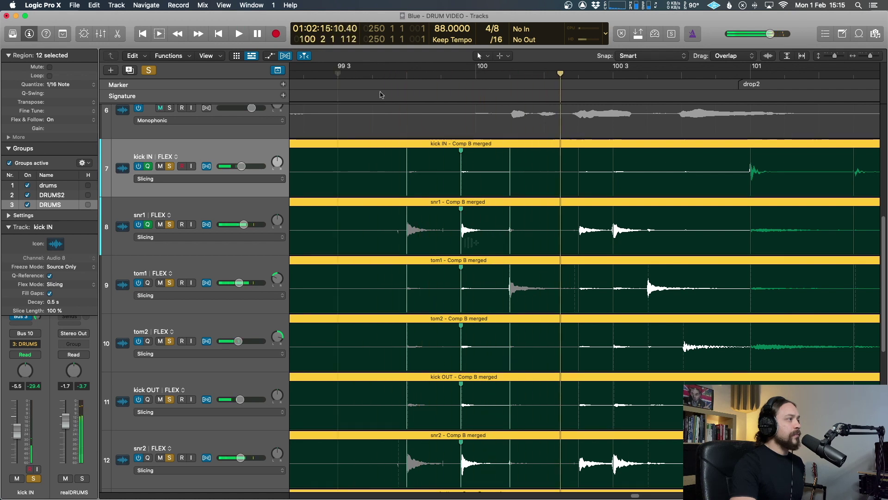
key(space)
drag(461, 230, 476, 230)
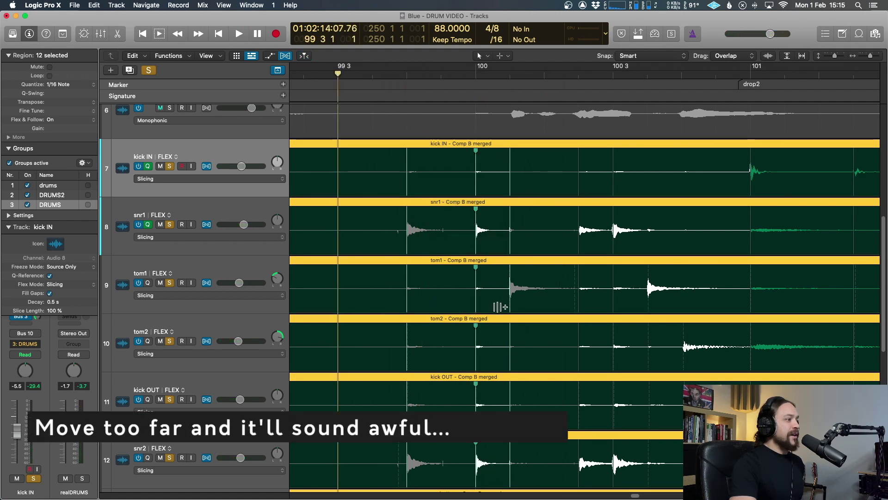
scroll(500, 307, down, 2)
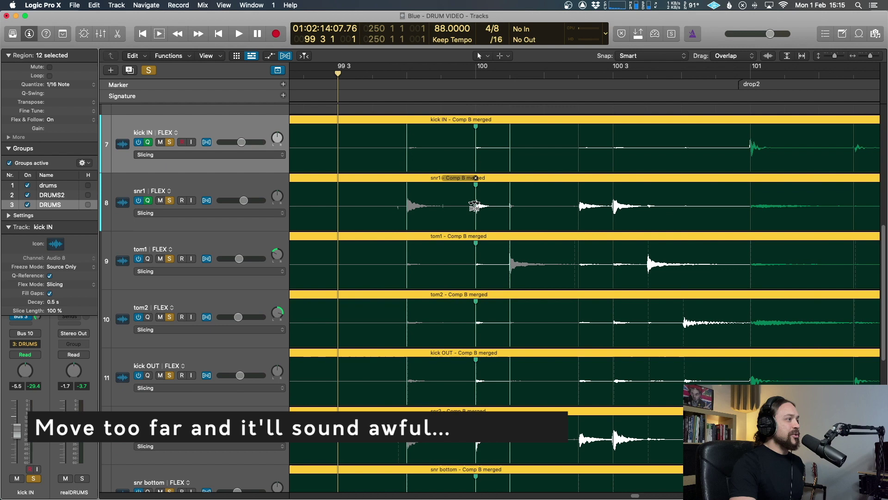
key(space)
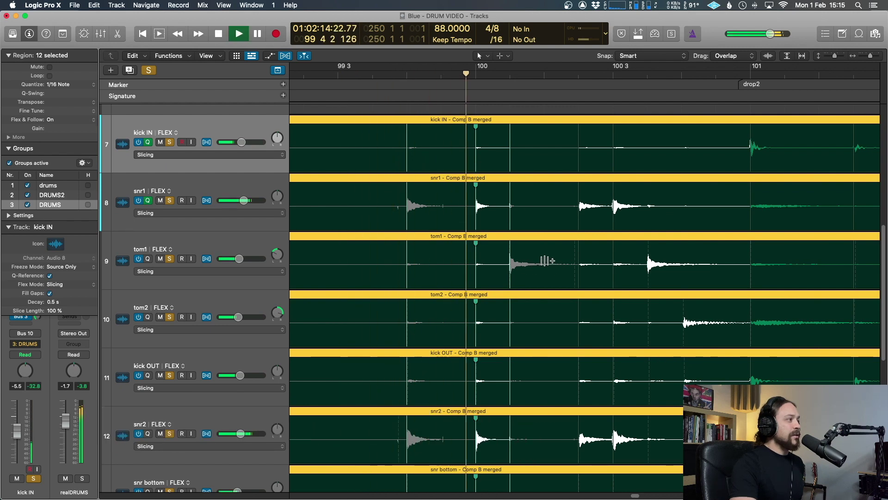
key(space)
Return the snare hit to the beat and place the playhead at 100 4 1
drag(474, 200, 440, 203)
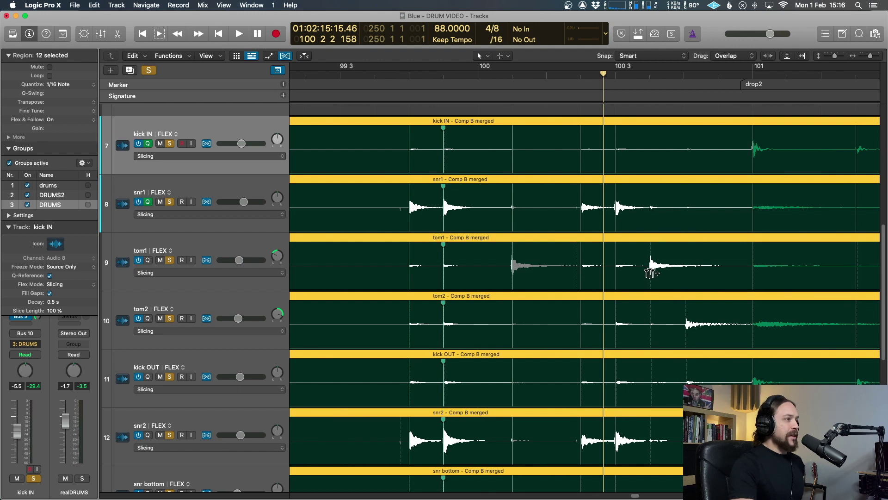
scroll(652, 273, right, 3)
click(595, 74)
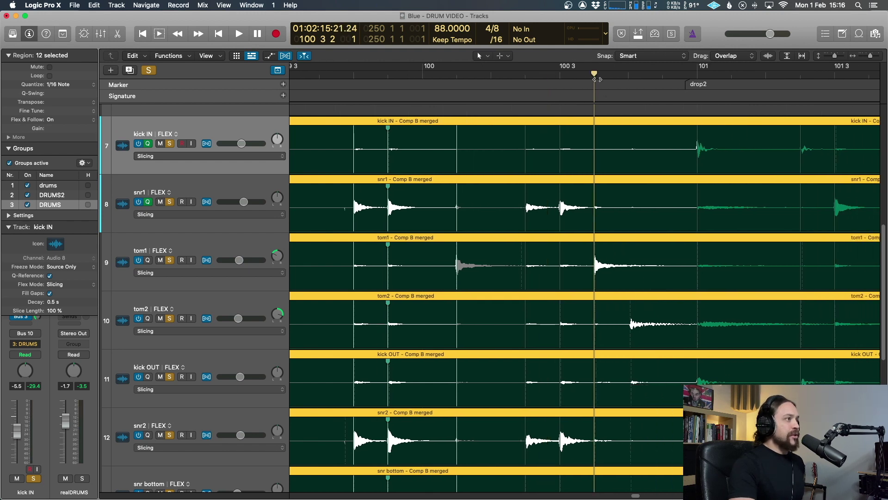
drag(595, 74, 627, 79)
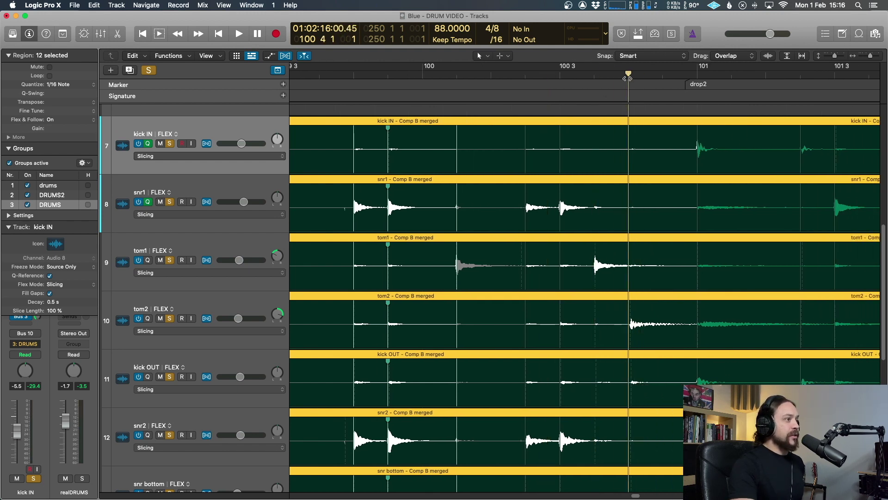
scroll(631, 323, right, 2)
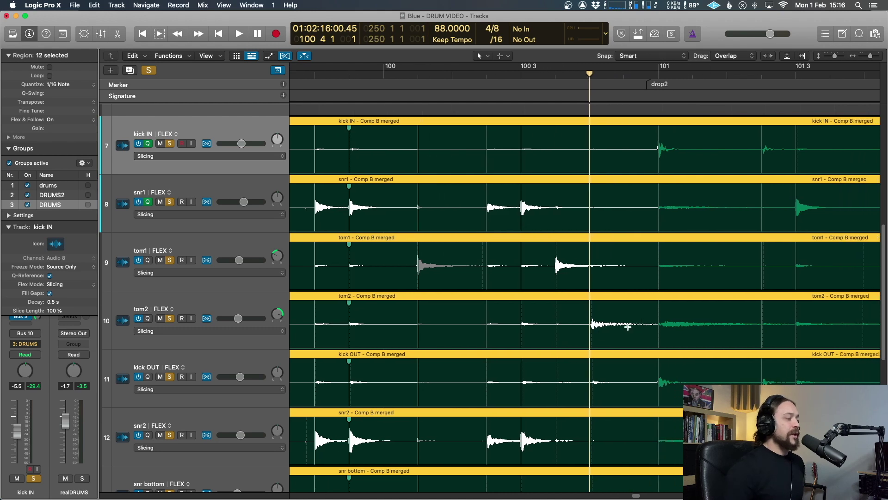
key(super+Down)
key(super+Right)
key(super+Right)
key(super+Right)
key(super+Down)
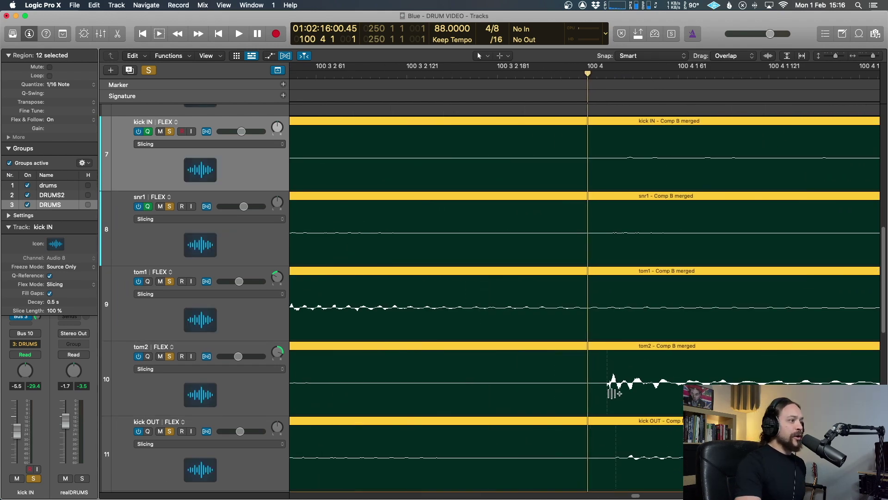
key(super+Left)
key(super+Left)
key(super+Left)
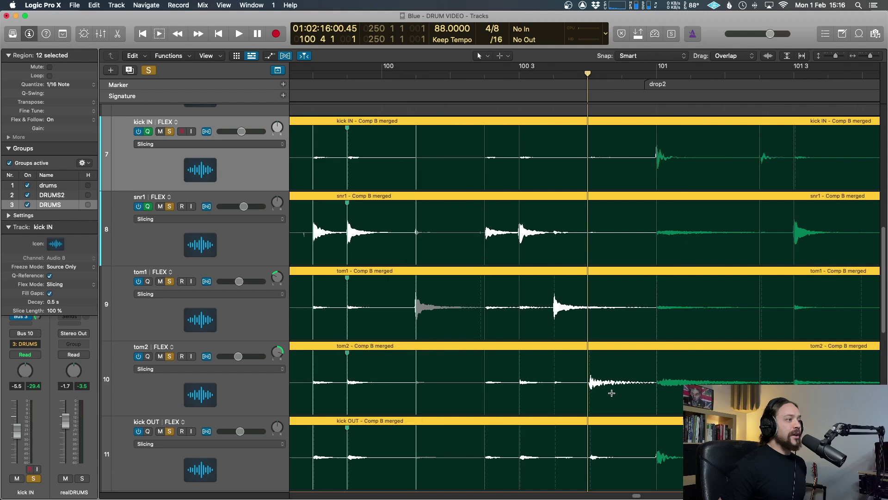
key(super+Up)
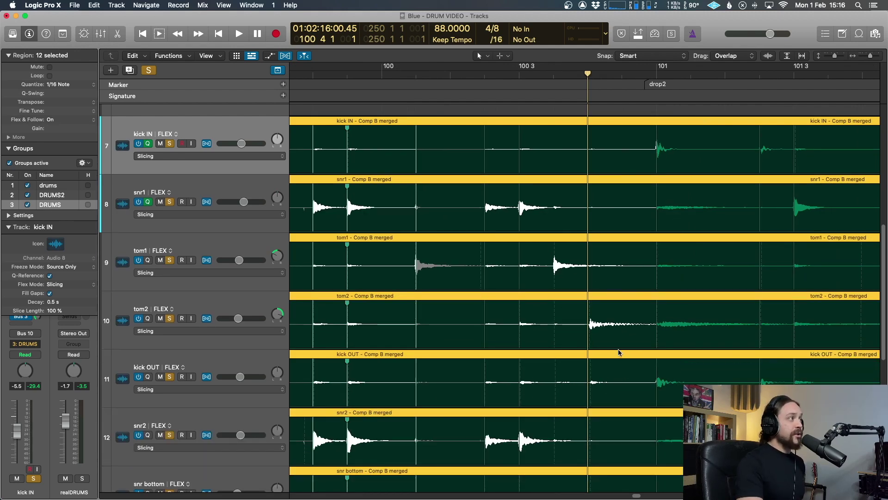
scroll(597, 286, right, 2)
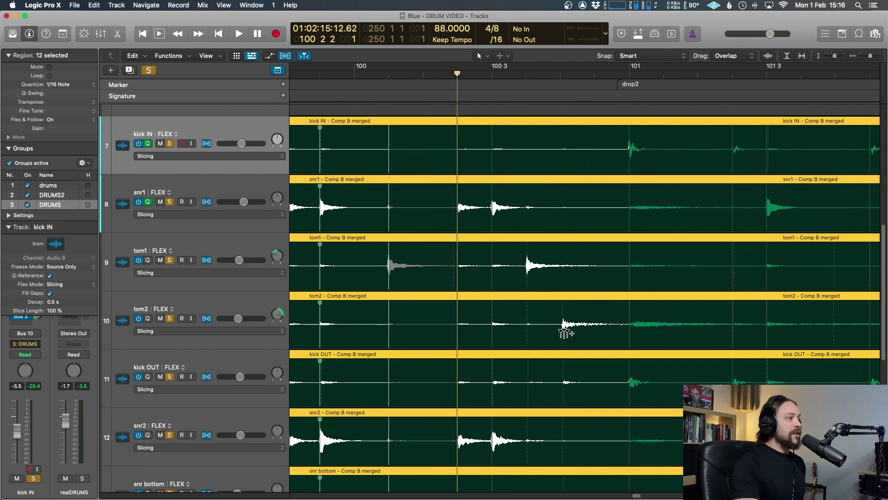
key(super+Up)
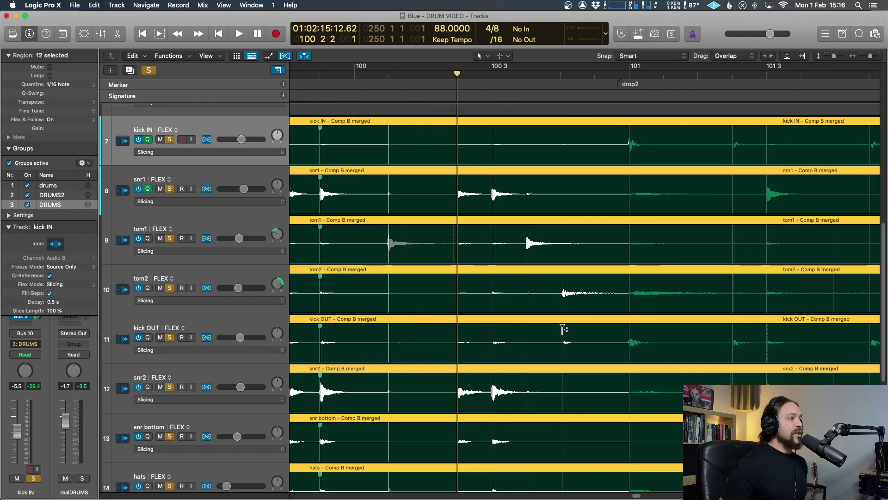
scroll(564, 307, up, 1)
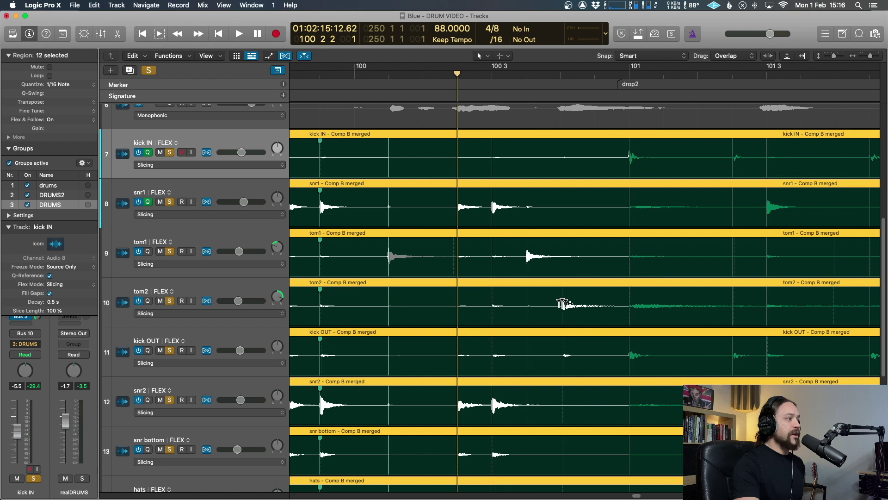
Add a flex marker at the late tom2 hit and drag it earlier onto 100 4
click(562, 296)
scroll(565, 320, up, 5)
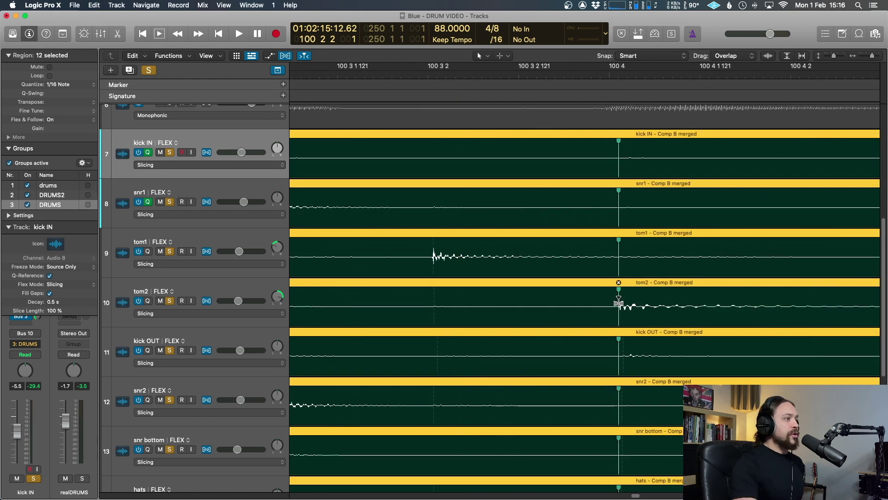
drag(618, 299, 609, 299)
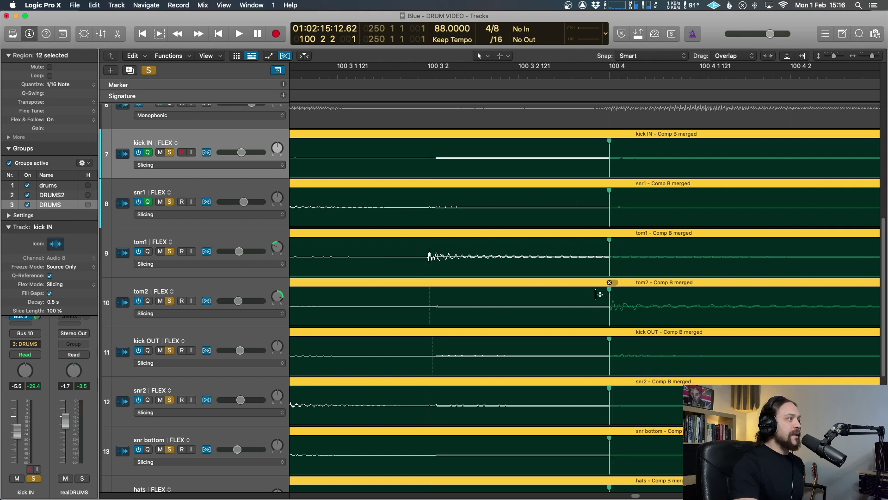
scroll(428, 254, right, 5)
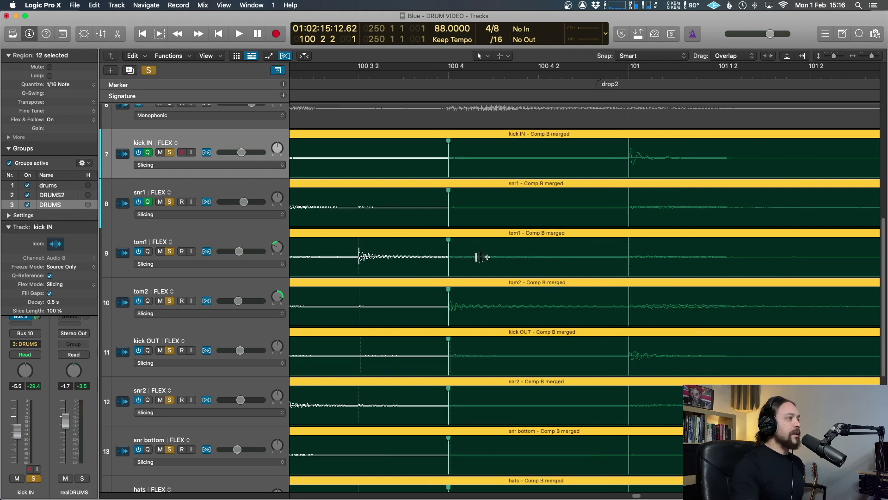
scroll(462, 259, left, 3)
scroll(444, 258, up, 3)
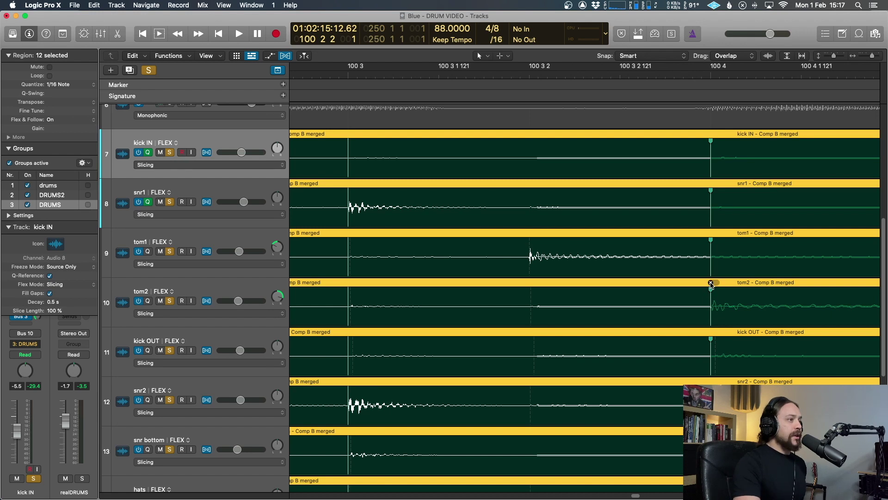
Delete the tom2 flex marker and add new flex markers at the tom2 and tom1 hits
click(711, 283)
scroll(549, 291, down, 5)
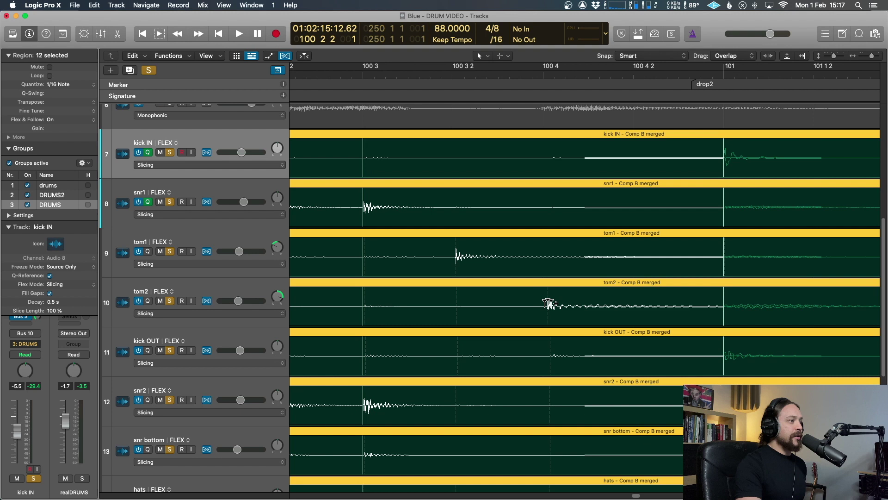
click(549, 304)
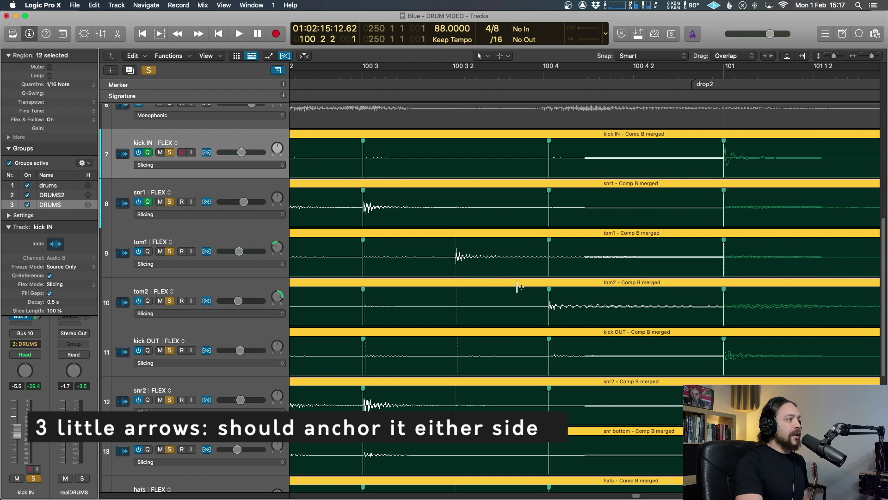
click(450, 257)
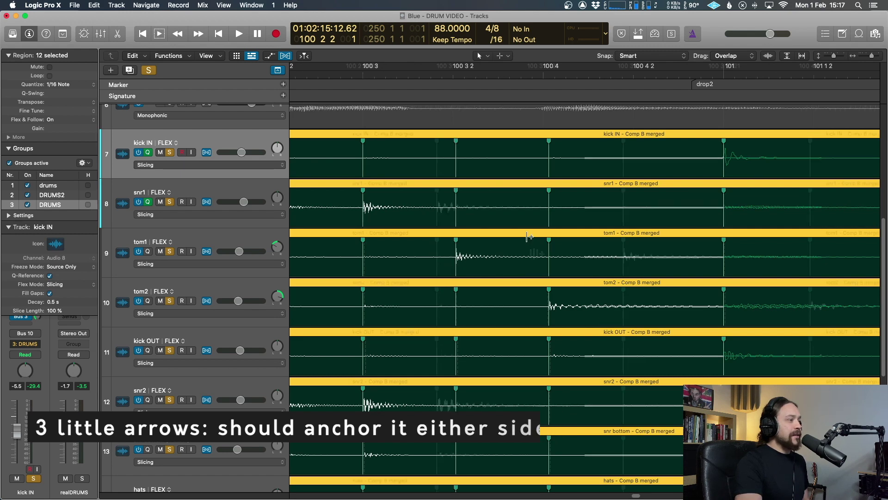
Drag the tom2 hit back onto beat 100 4 and play the tom fill
key(super+Right)
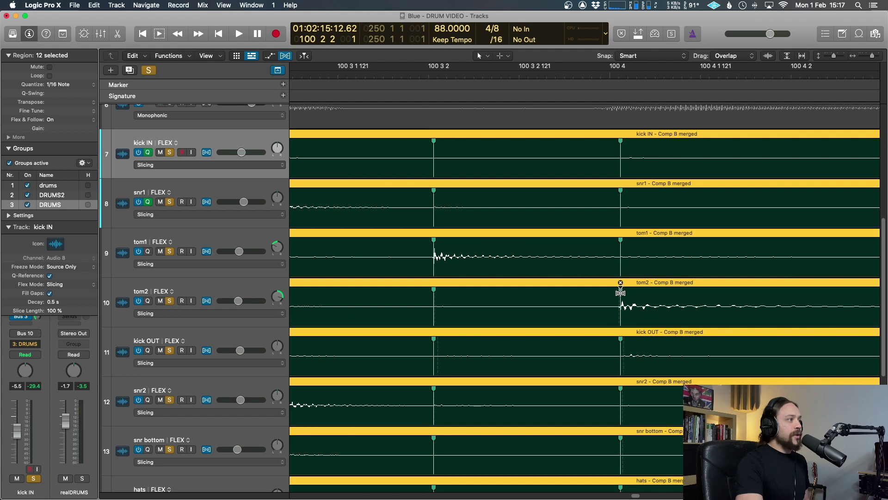
drag(621, 292, 610, 293)
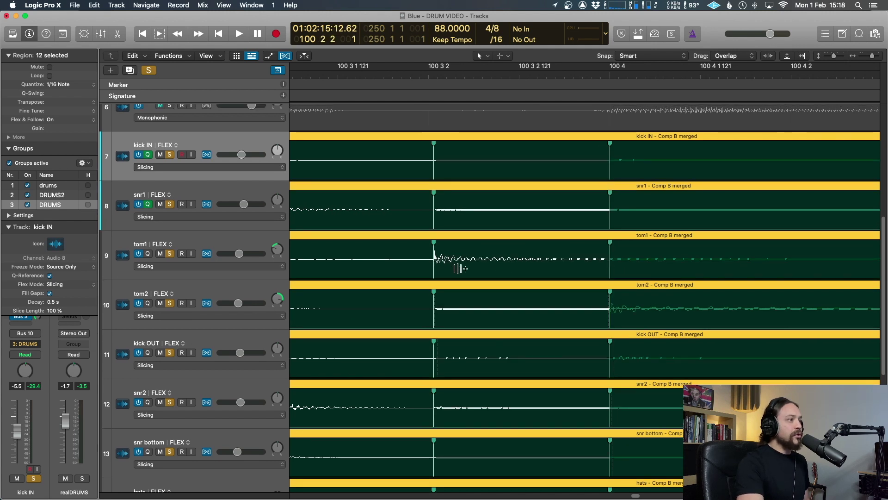
key(space)
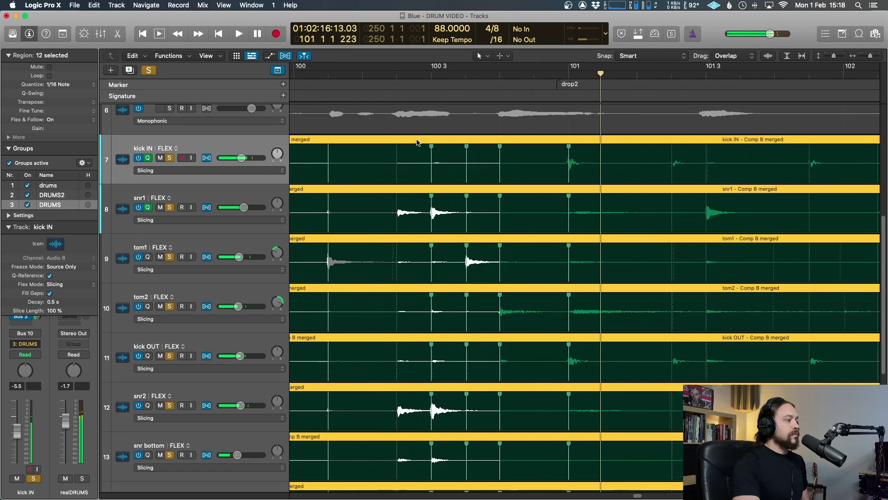
Scroll to the fill near bar 116, zoom in, and set playback to start at 115 3
click(417, 142)
key(z)
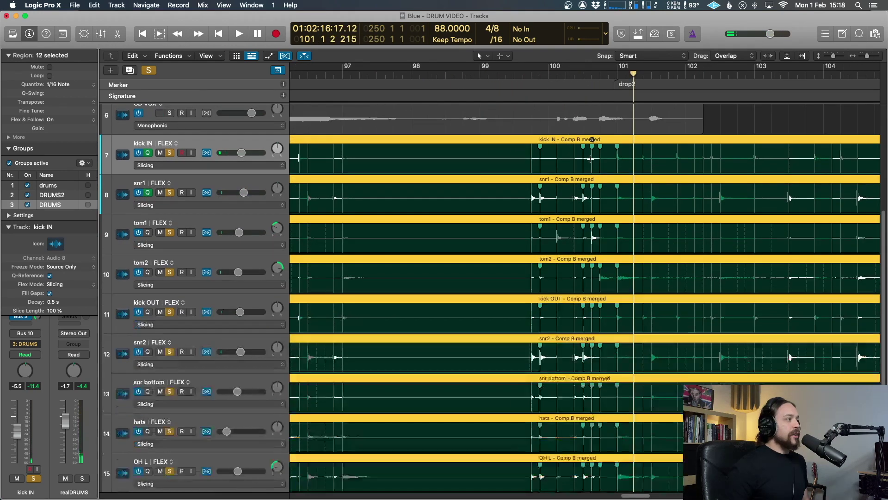
scroll(590, 159, right, 10)
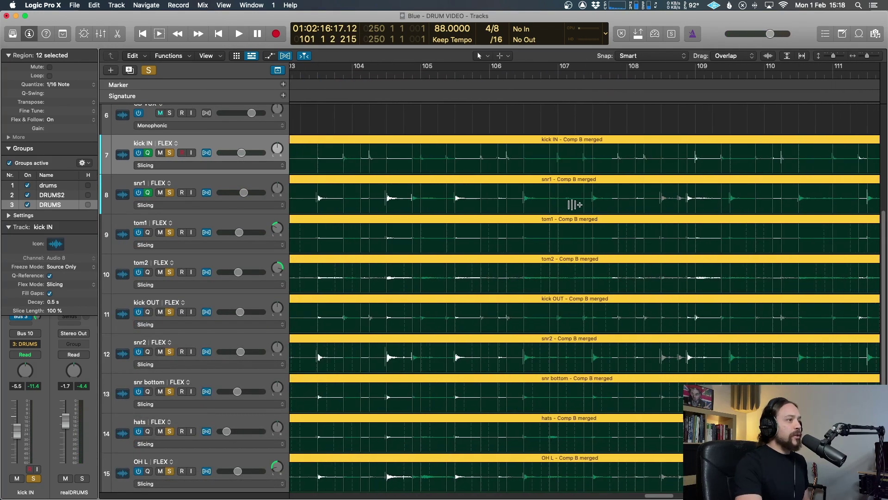
scroll(584, 200, right, 10)
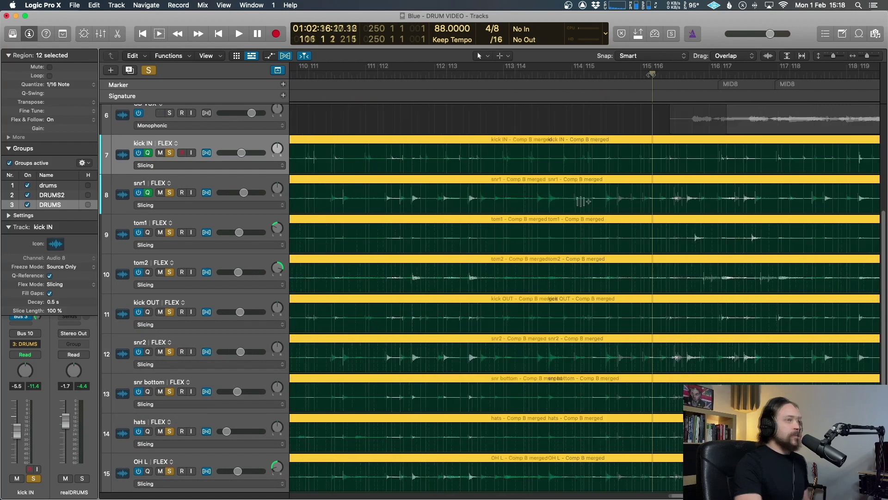
click(652, 74)
key(z)
click(308, 74)
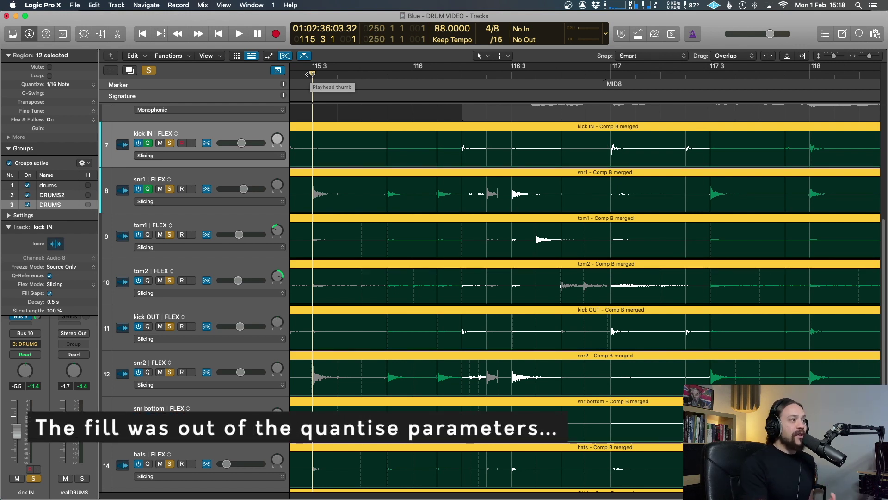
Audition the drum fill from bar 115 beat 3
key(space)
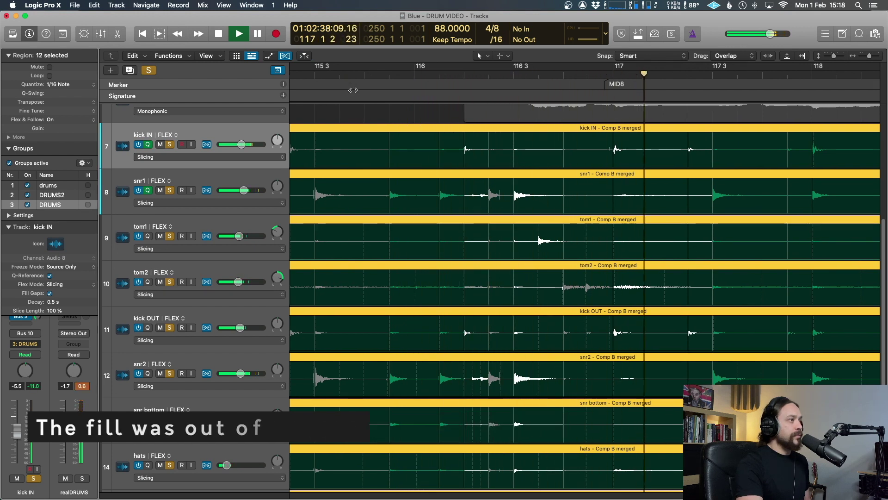
click(345, 76)
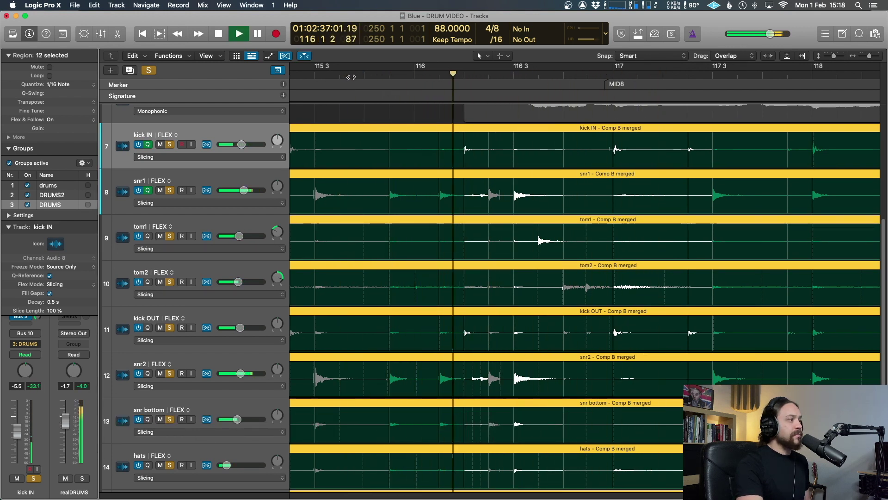
key(space)
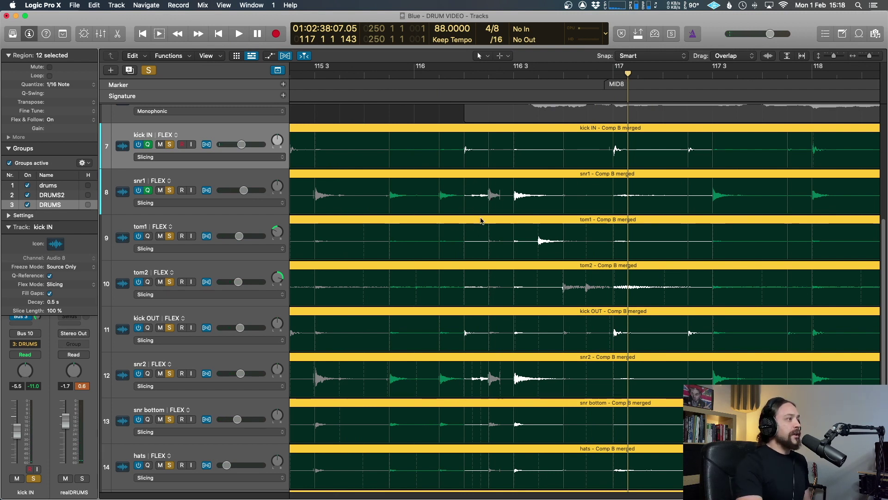
Shift the early snare hit later, then replay the fill from 115 3
click(490, 195)
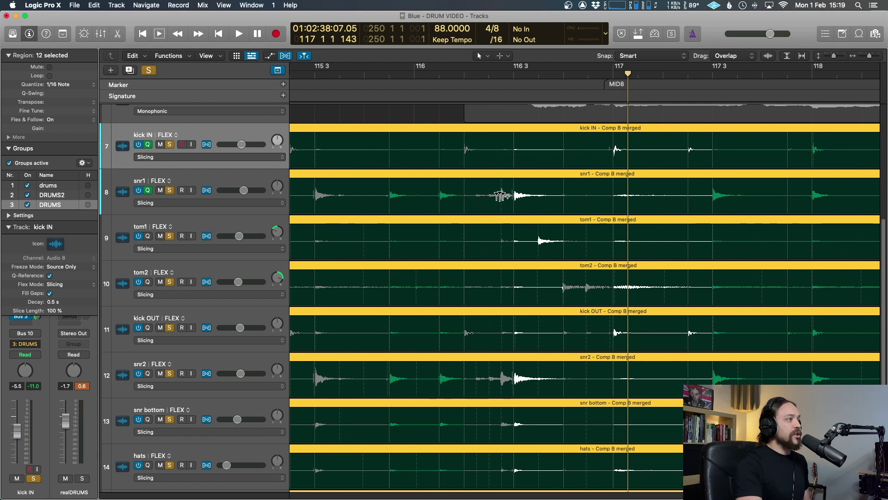
click(364, 70)
key(space)
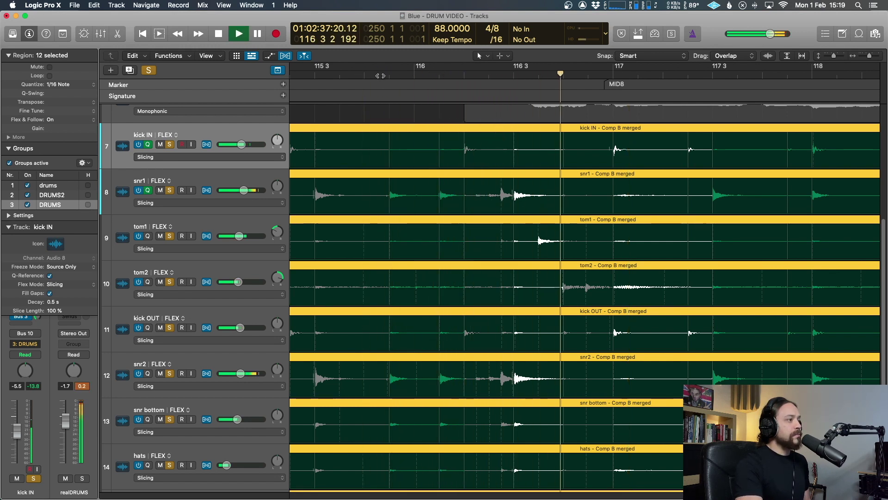
key(space)
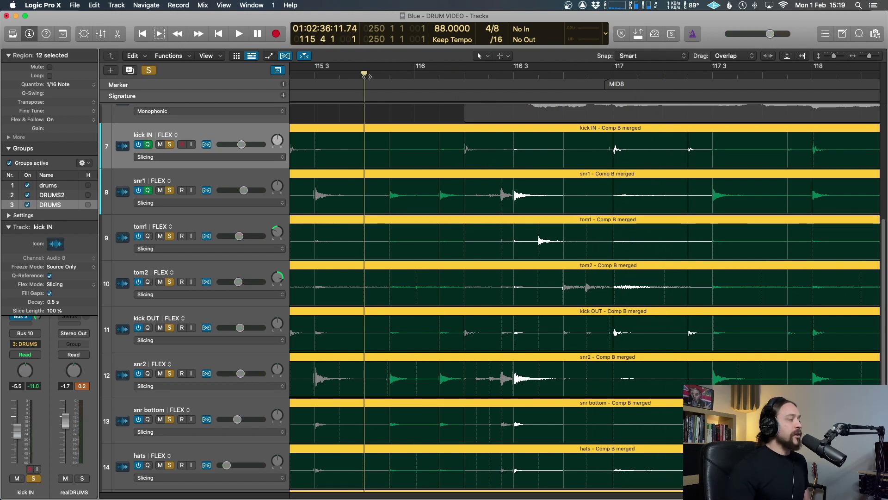
scroll(368, 76, right, 1)
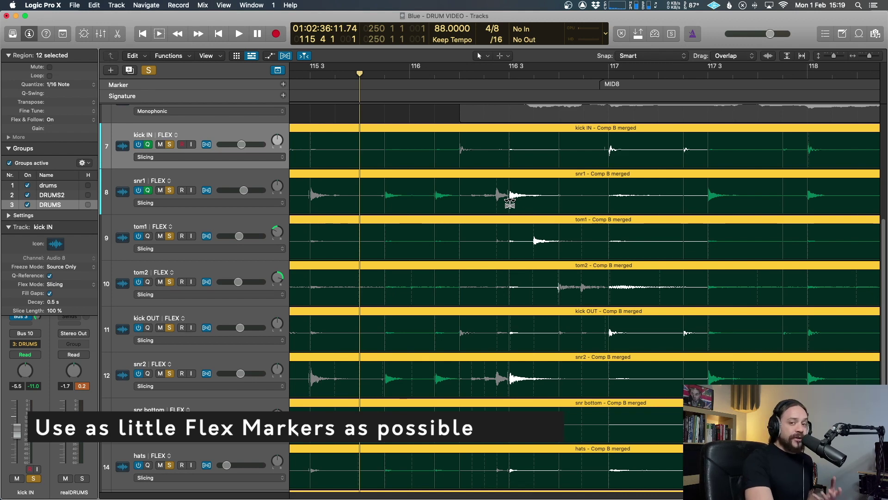
scroll(511, 198, left, 1)
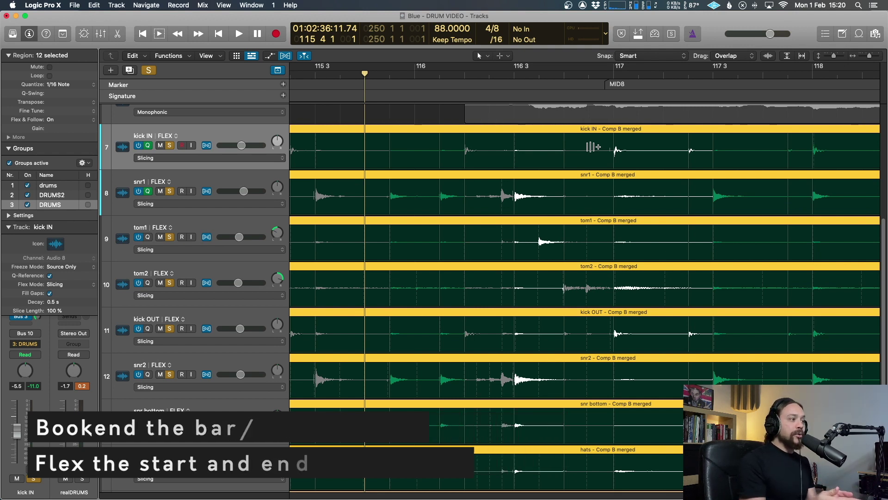
Select and delete the unneeded flex markers in the fill, then realign it to the grid
click(511, 198)
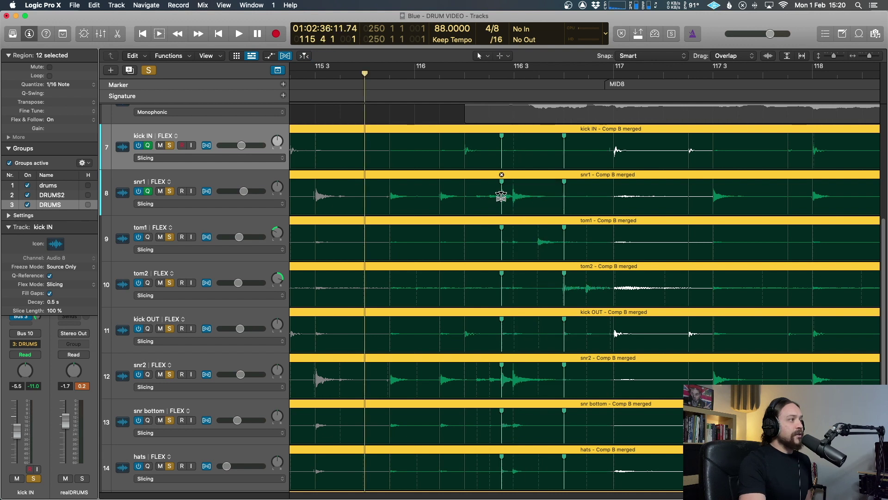
key(super+z)
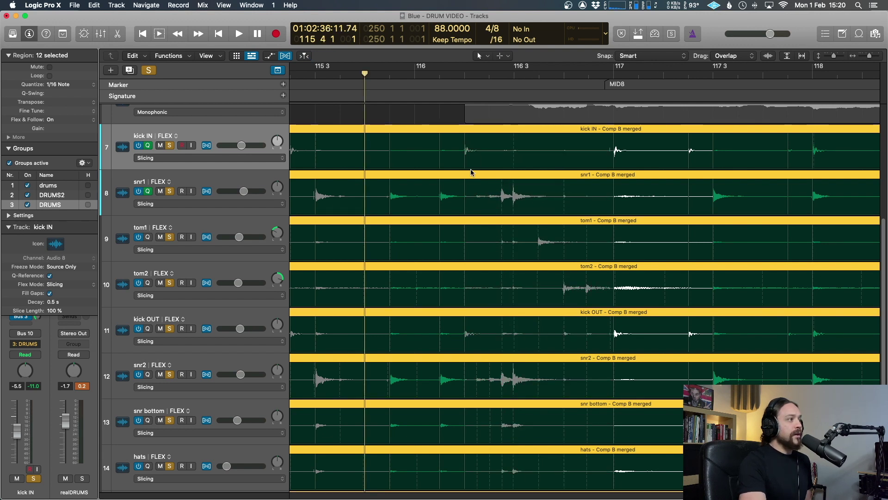
key(super+shift+z)
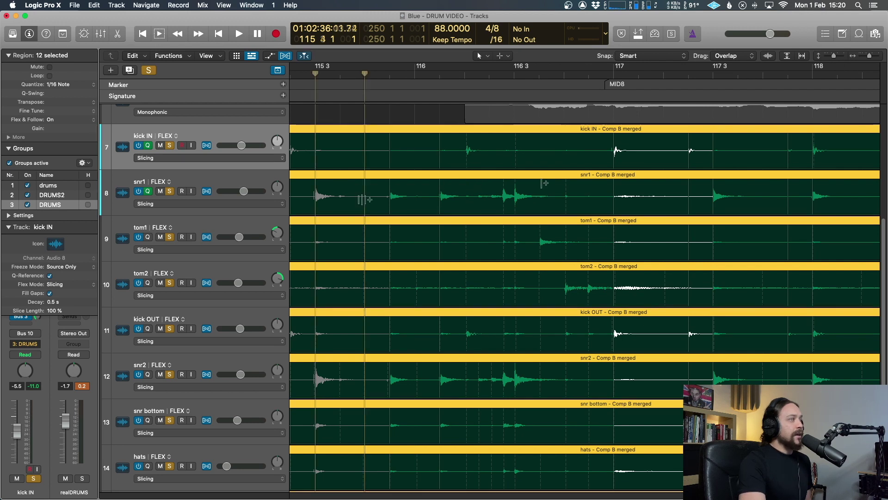
Play back the edited fill, then stop and zoom out to see more bars
key(space)
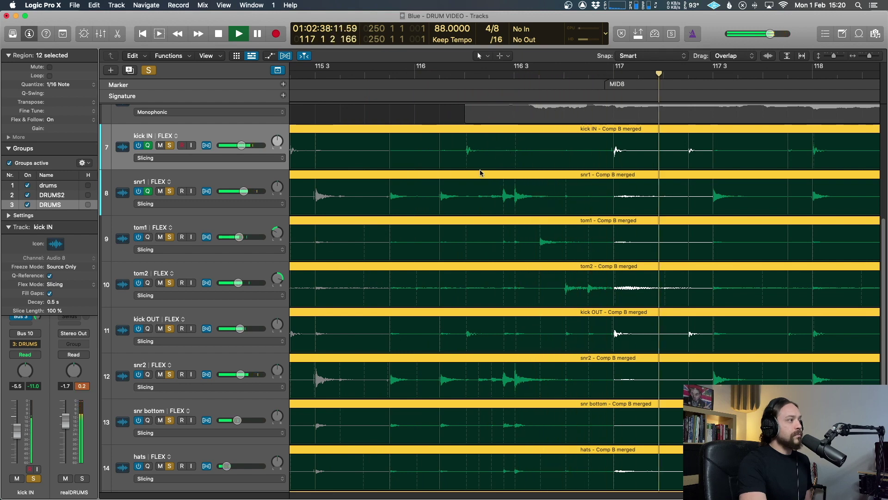
key(space)
key(space)
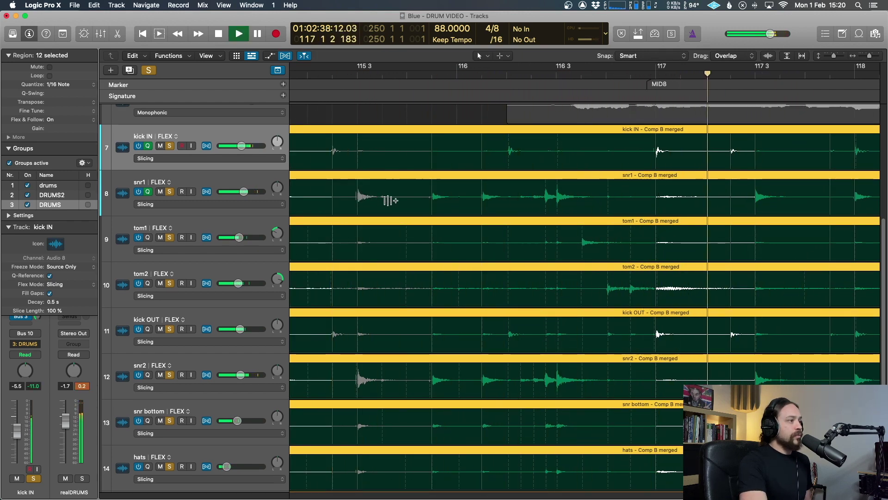
key(space)
key(super+Left)
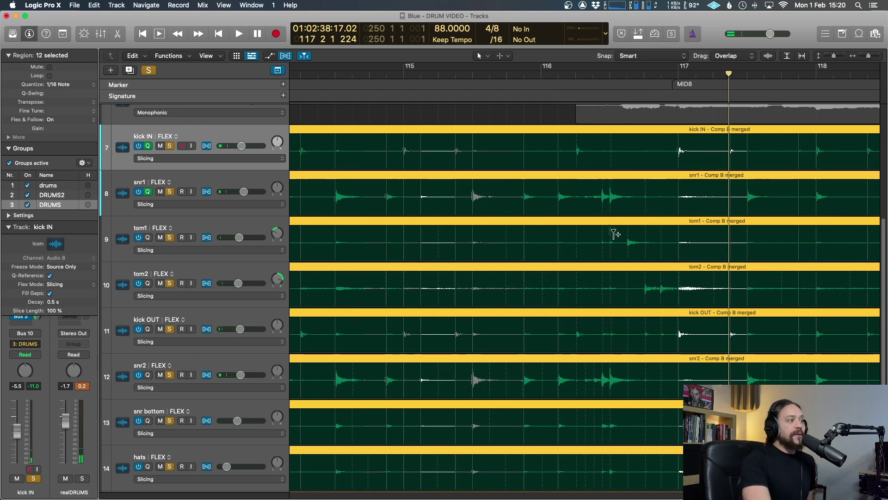
Zoom out and scroll the arrange area across to the drum hits around bars 118–122
scroll(601, 194, right, 2)
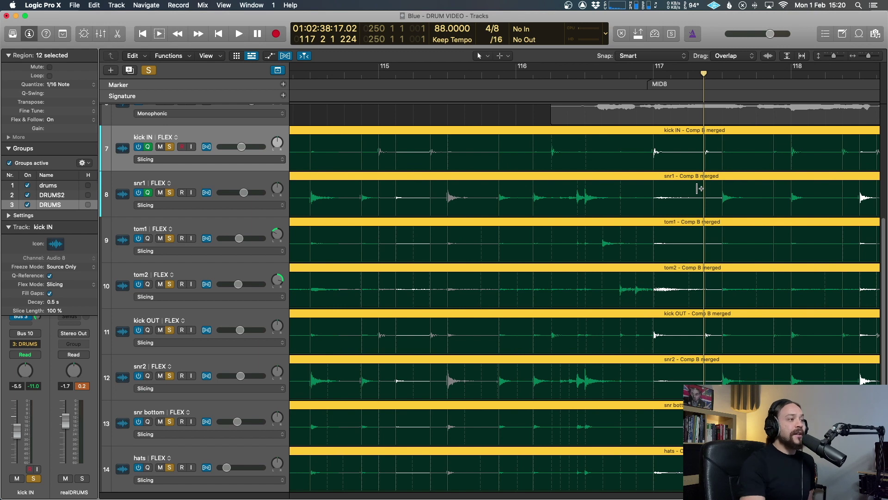
key(super+Left)
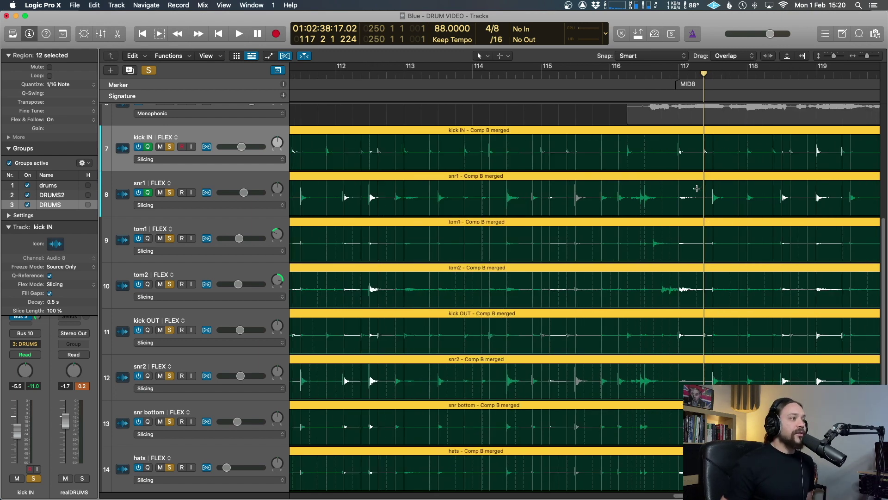
scroll(696, 188, right, 10)
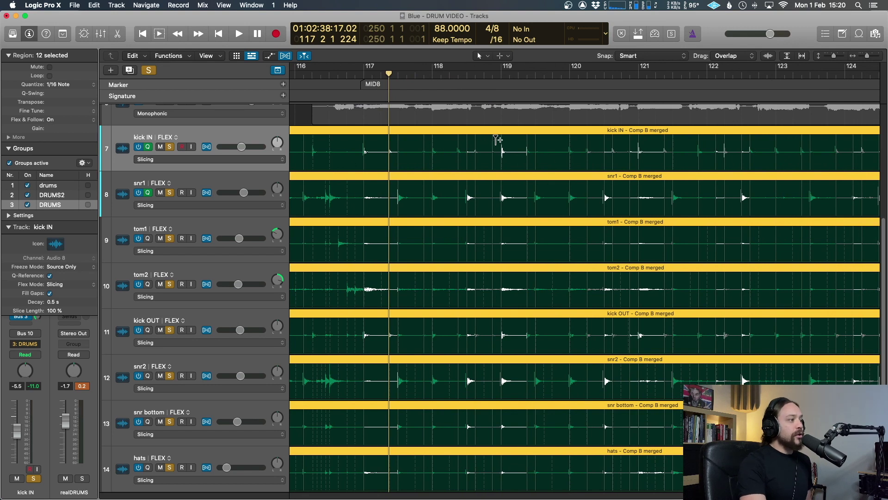
scroll(649, 186, right, 2)
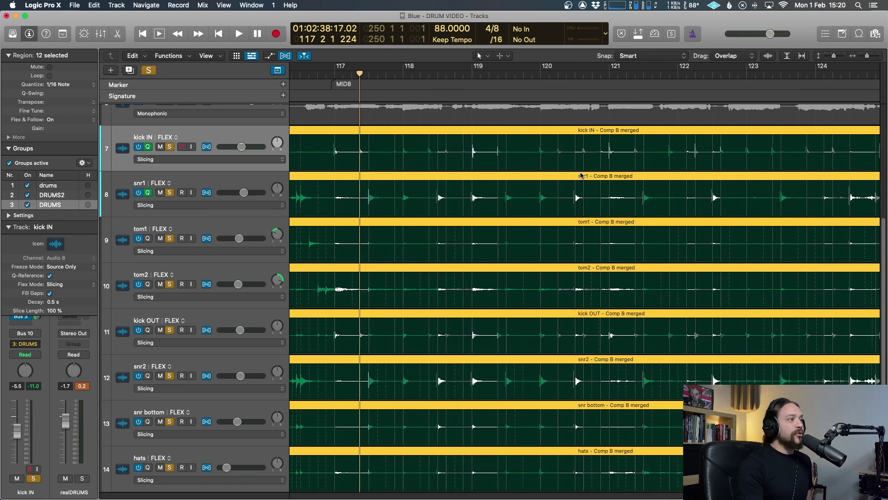
scroll(582, 175, up, 3)
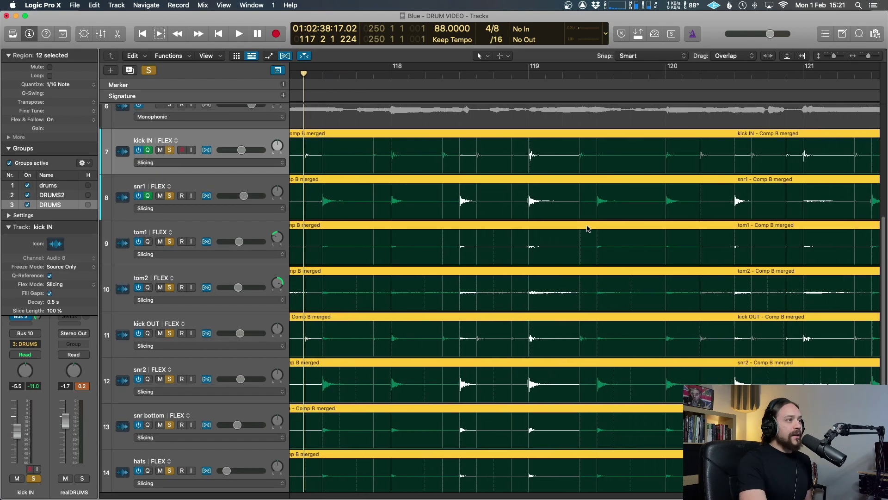
scroll(583, 228, right, 2)
scroll(433, 144, right, 2)
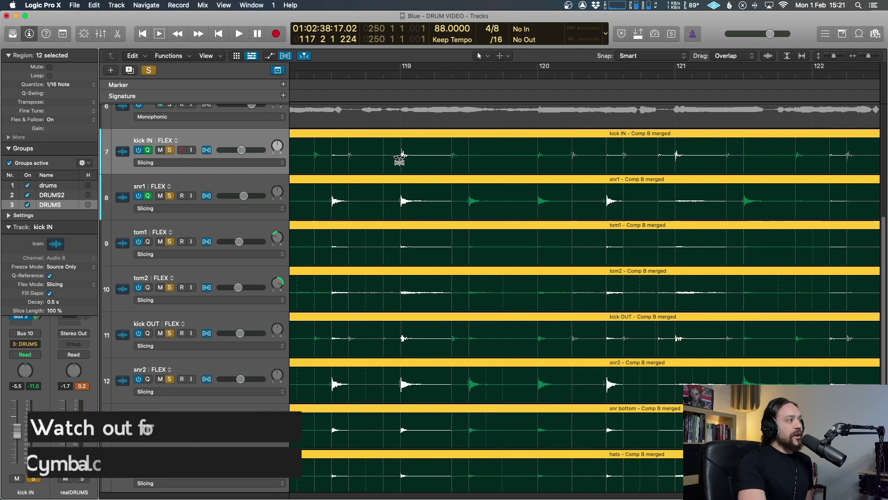
scroll(422, 198, right, 1)
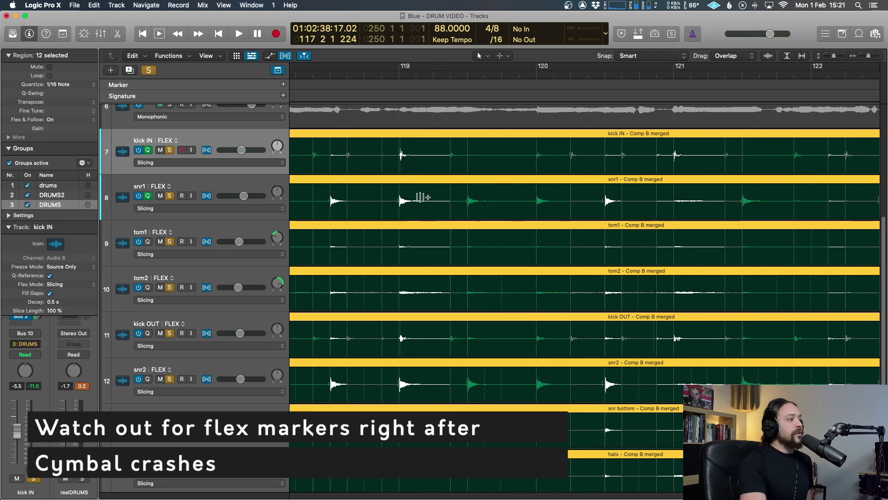
Set the playback start position to bar 118 beat 4 in the ruler
click(390, 74)
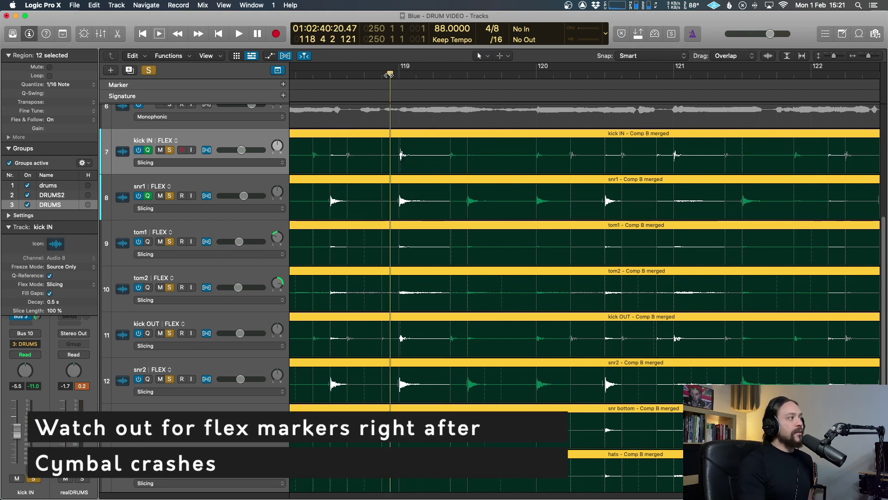